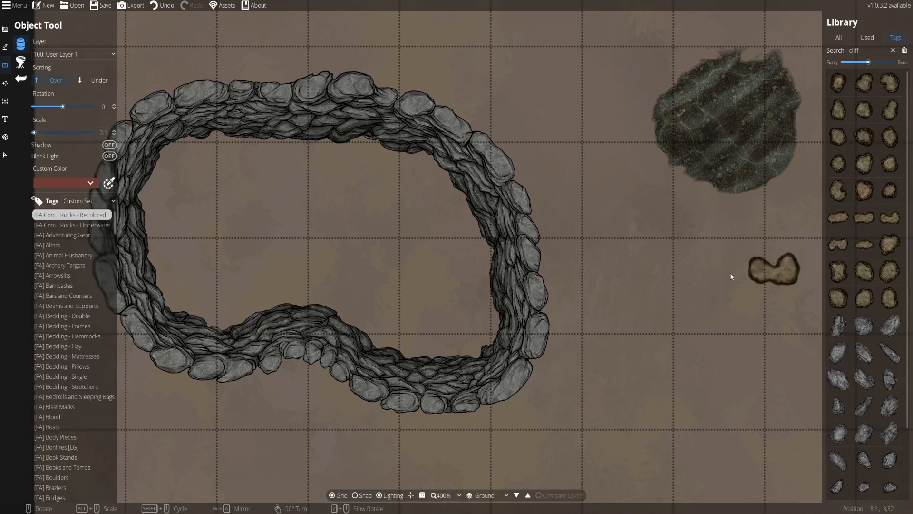
# Step: Choose the Big Underwater Rock Brown 11 object from the [FA Com.] Rocks - Underwater tag and rotate it to 135 degrees
pyautogui.click(65, 227)
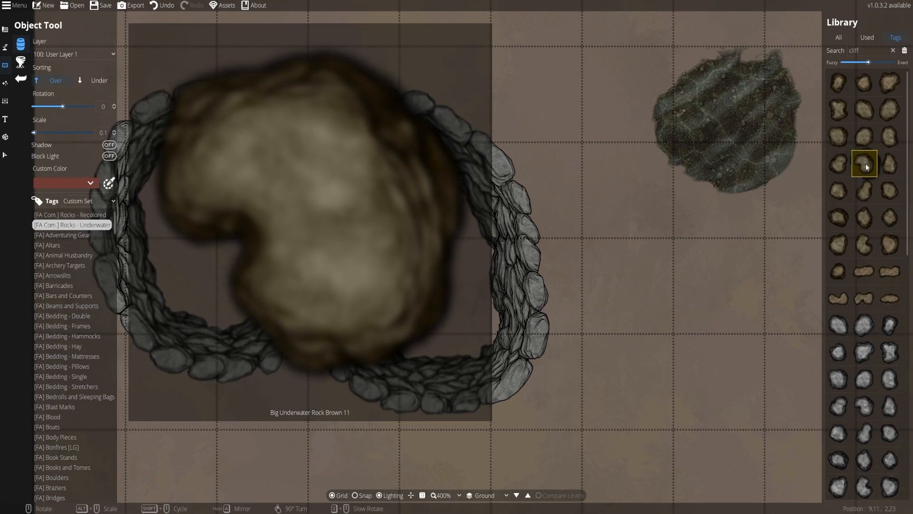
pyautogui.click(865, 163)
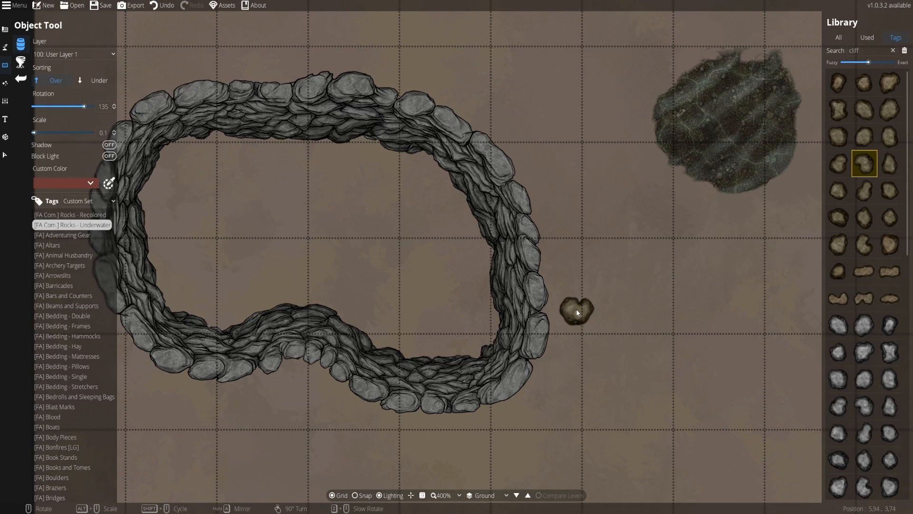
pyautogui.moveTo(578, 371); pyautogui.dragTo(567, 337)
pyautogui.moveTo(592, 228); pyautogui.dragTo(609, 311)
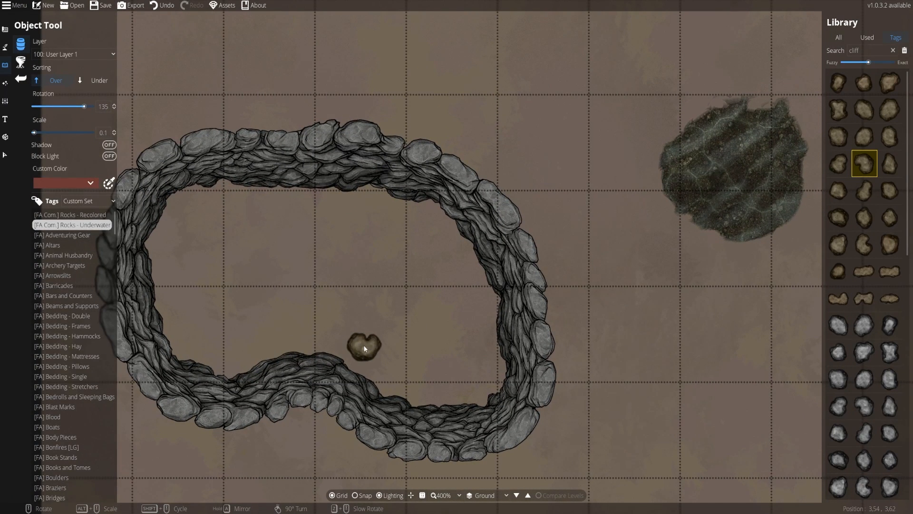
pyautogui.moveTo(598, 310); pyautogui.dragTo(489, 309)
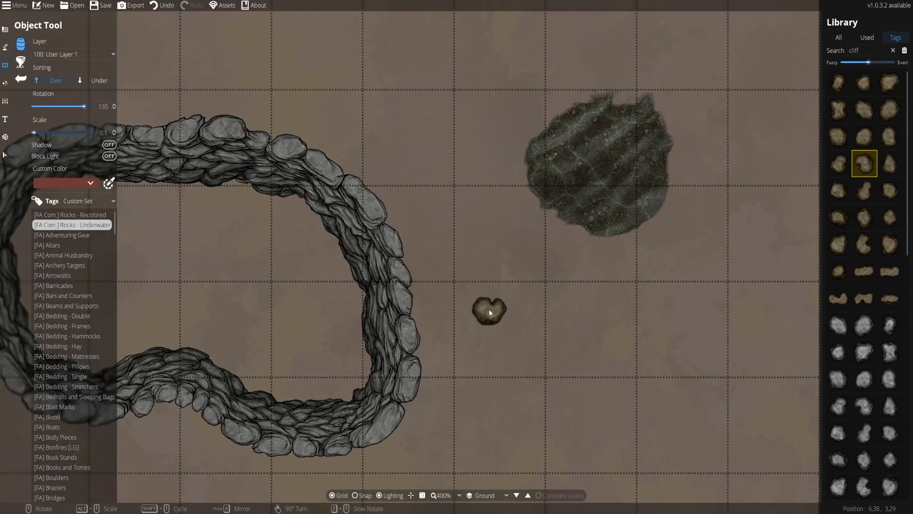
pyautogui.click(5, 47)
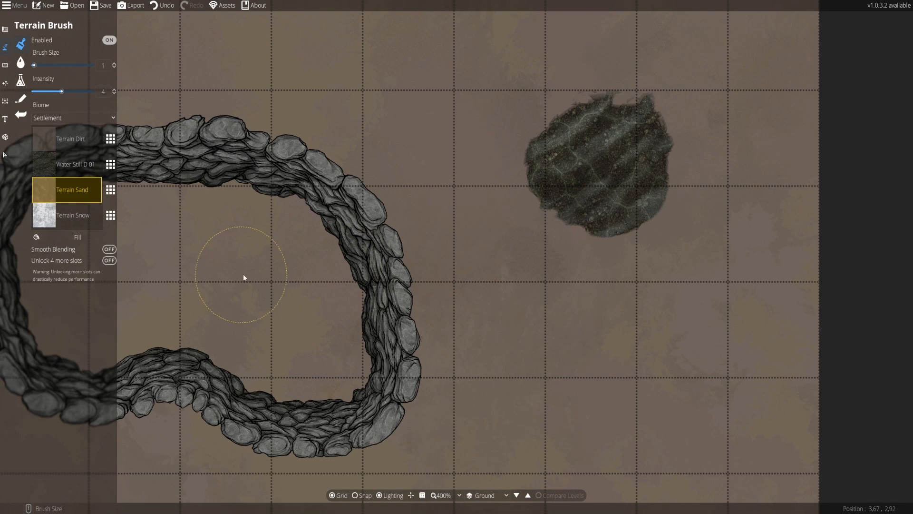
pyautogui.click(6, 44)
pyautogui.click(48, 116)
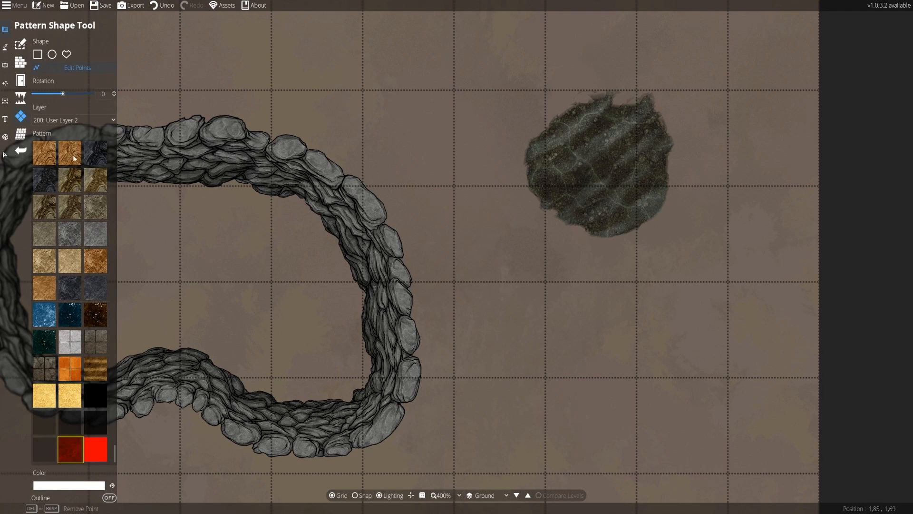
pyautogui.click(5, 46)
pyautogui.click(18, 47)
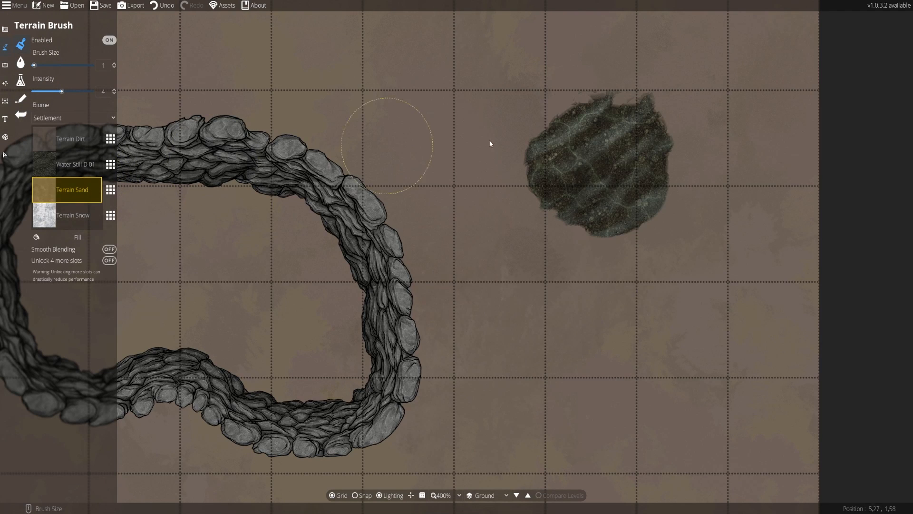
pyautogui.moveTo(510, 302); pyautogui.dragTo(658, 300)
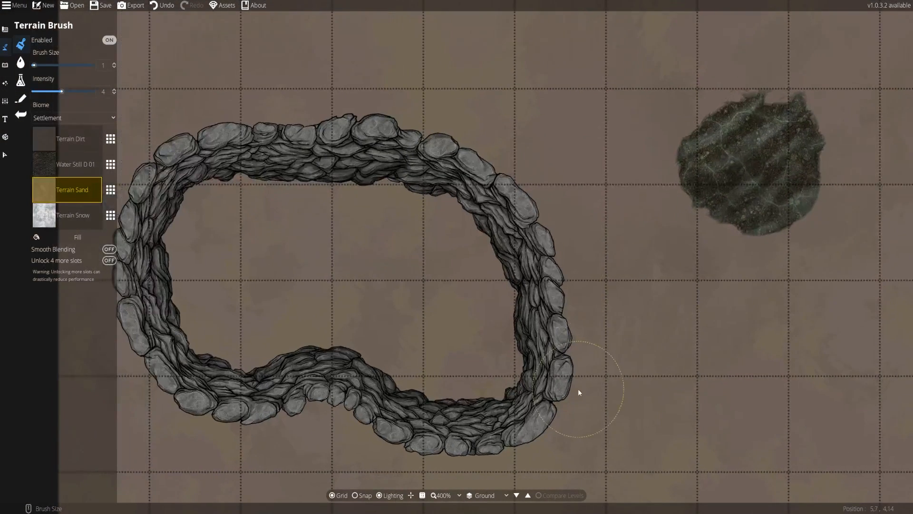
pyautogui.moveTo(585, 364); pyautogui.dragTo(607, 297)
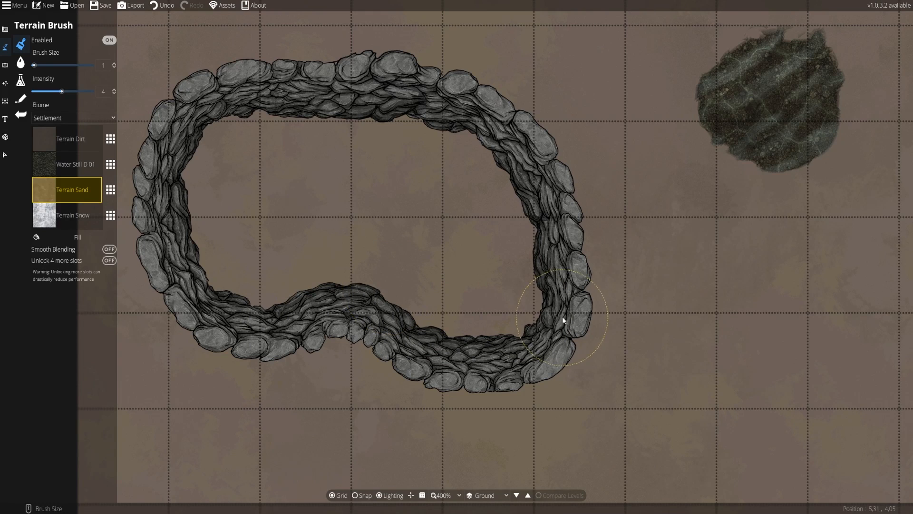
pyautogui.moveTo(515, 291); pyautogui.dragTo(505, 319)
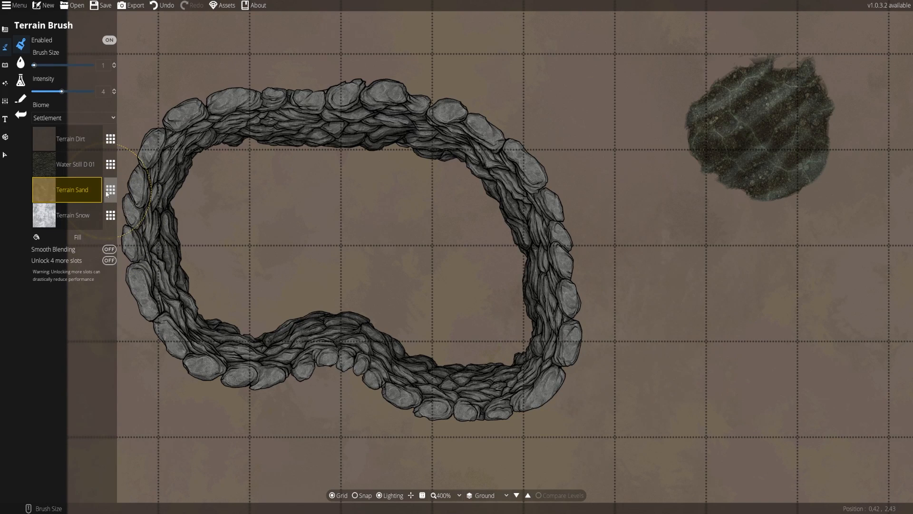
pyautogui.moveTo(398, 266)
pyautogui.mouseDown()
pyautogui.moveTo(406, 257)
pyautogui.moveTo(402, 279)
pyautogui.mouseUp()
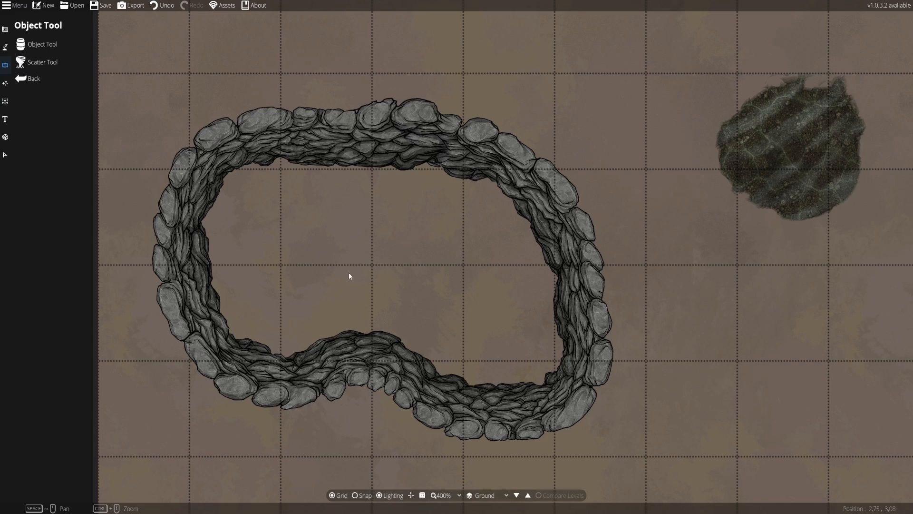
# Step: Move the cliff piece on the pond's upper rim aside and back into its place, then deselect it
pyautogui.click(5, 155)
pyautogui.moveTo(388, 150); pyautogui.dragTo(501, 101)
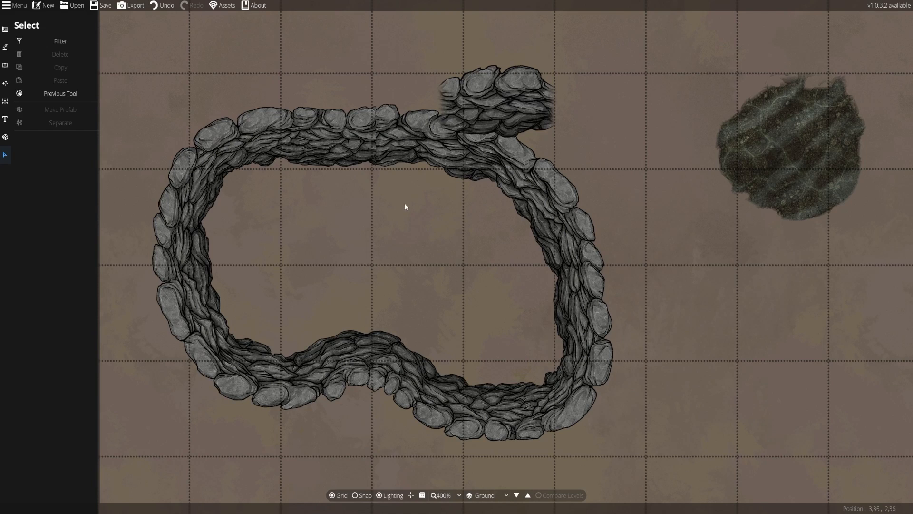
pyautogui.moveTo(520, 92); pyautogui.dragTo(419, 129)
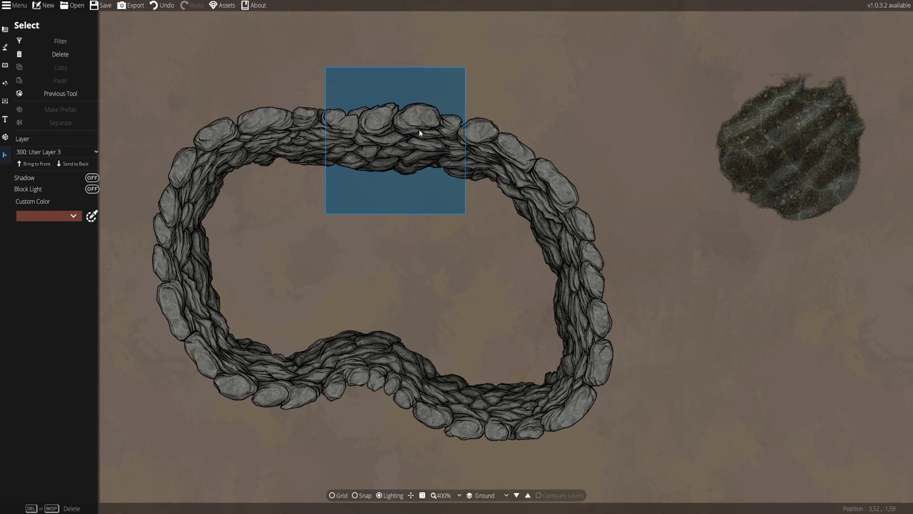
pyautogui.click(542, 98)
# Step: Replace the Terrain Sand slot of the Terrain Brush with the Gravel 02 F texture
pyautogui.click(5, 47)
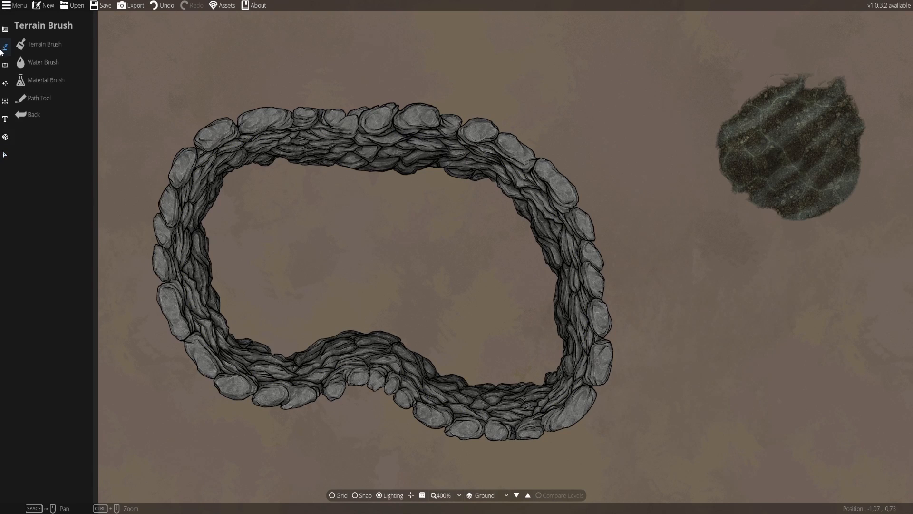
pyautogui.click(21, 59)
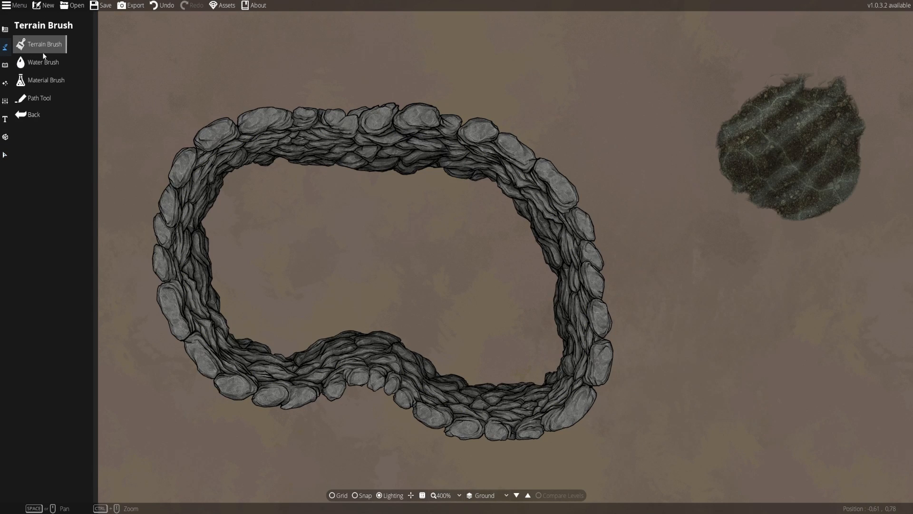
pyautogui.click(38, 48)
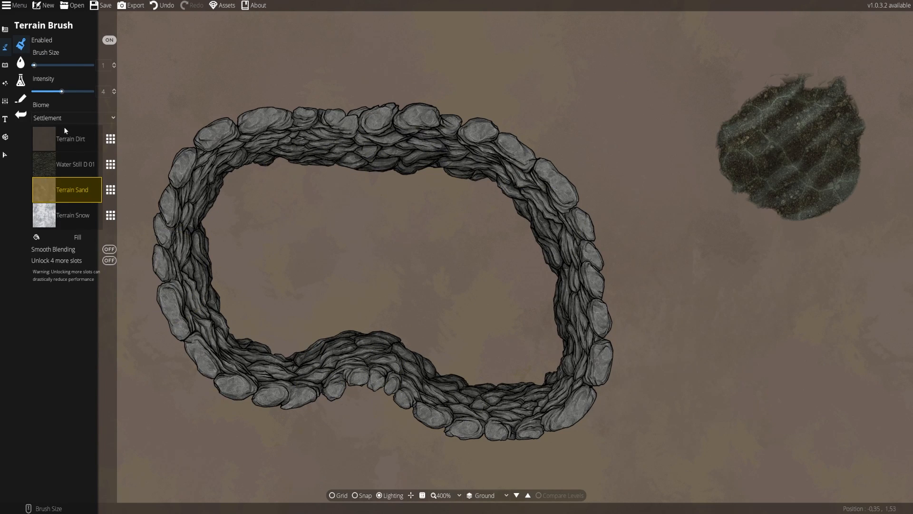
pyautogui.click(110, 190)
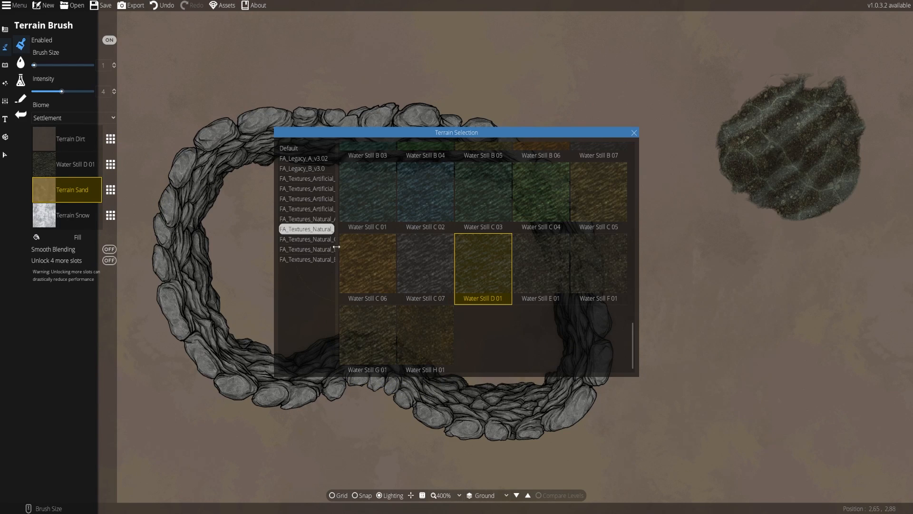
pyautogui.click(314, 240)
pyautogui.click(308, 259)
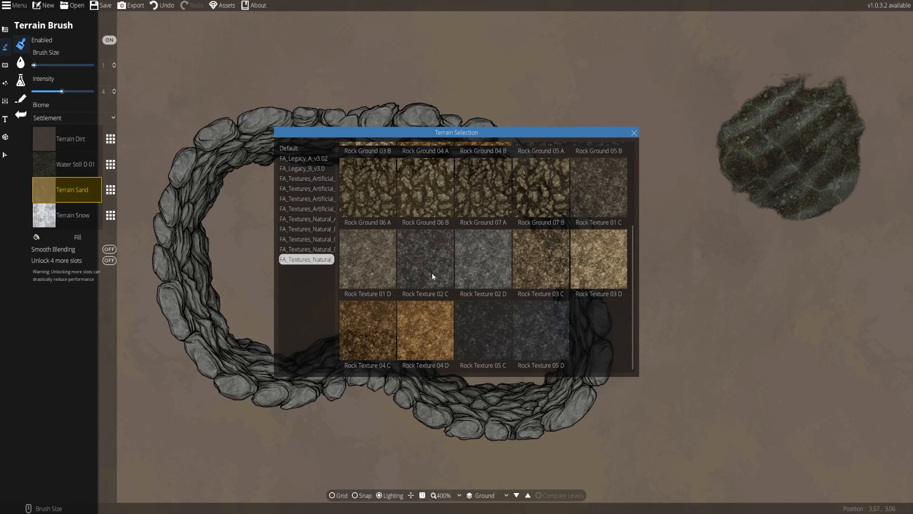
pyautogui.scroll(5, 467, 285)
pyautogui.click(309, 249)
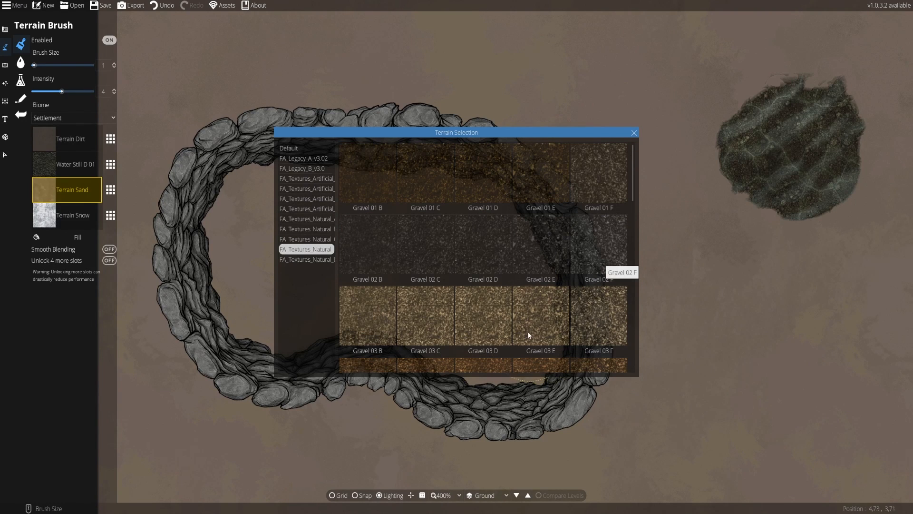
pyautogui.click(592, 254)
# Step: Paint gravel over the whole pond floor inside the cliff ring, using brush size 2
pyautogui.moveTo(343, 250)
pyautogui.mouseDown()
pyautogui.moveTo(305, 255)
pyautogui.moveTo(225, 210)
pyautogui.moveTo(328, 210)
pyautogui.moveTo(325, 201)
pyautogui.moveTo(294, 196)
pyautogui.moveTo(260, 365)
pyautogui.moveTo(256, 316)
pyautogui.moveTo(241, 323)
pyautogui.moveTo(252, 293)
pyautogui.moveTo(229, 289)
pyautogui.moveTo(417, 299)
pyautogui.moveTo(383, 296)
pyautogui.moveTo(417, 322)
pyautogui.moveTo(513, 345)
pyautogui.moveTo(478, 330)
pyautogui.moveTo(463, 346)
pyautogui.moveTo(530, 325)
pyautogui.moveTo(488, 222)
pyautogui.moveTo(425, 215)
pyautogui.moveTo(389, 281)
pyautogui.mouseUp()
pyautogui.scroll(1, 324, 257)
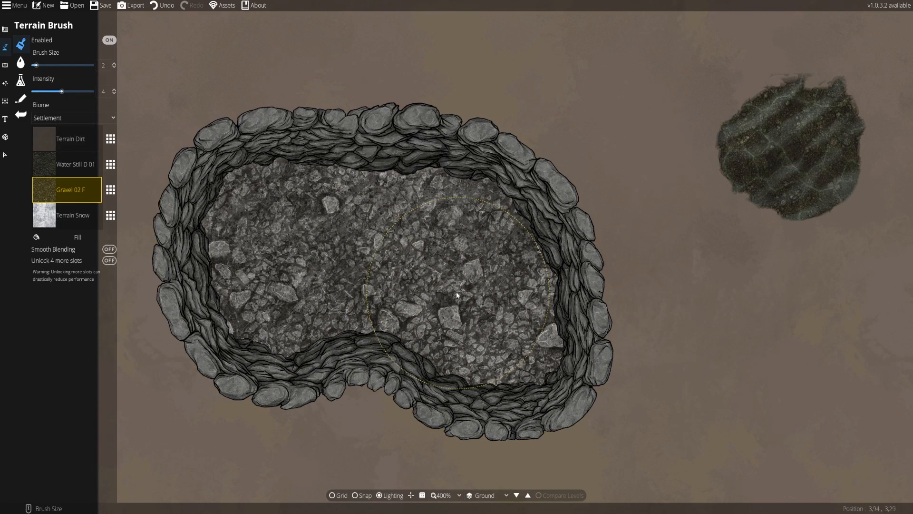
pyautogui.click(10, 67)
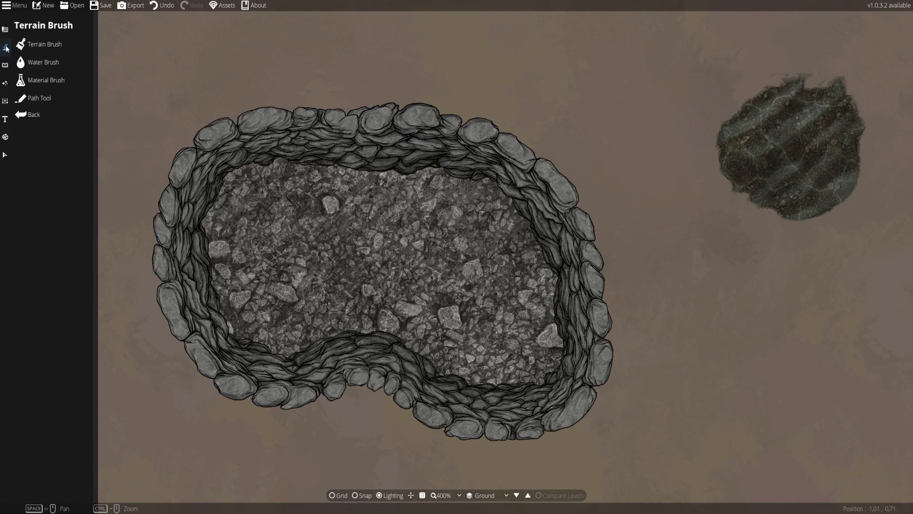
# Step: Set up the Pattern Shape Tool with a blue rippled water pattern on layer 200: User Layer 2
pyautogui.click(5, 32)
pyautogui.click(44, 119)
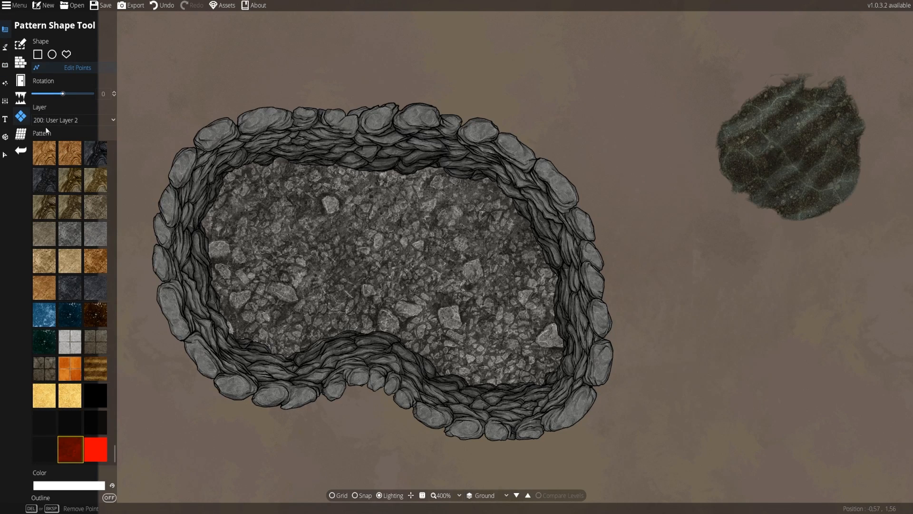
pyautogui.click(109, 120)
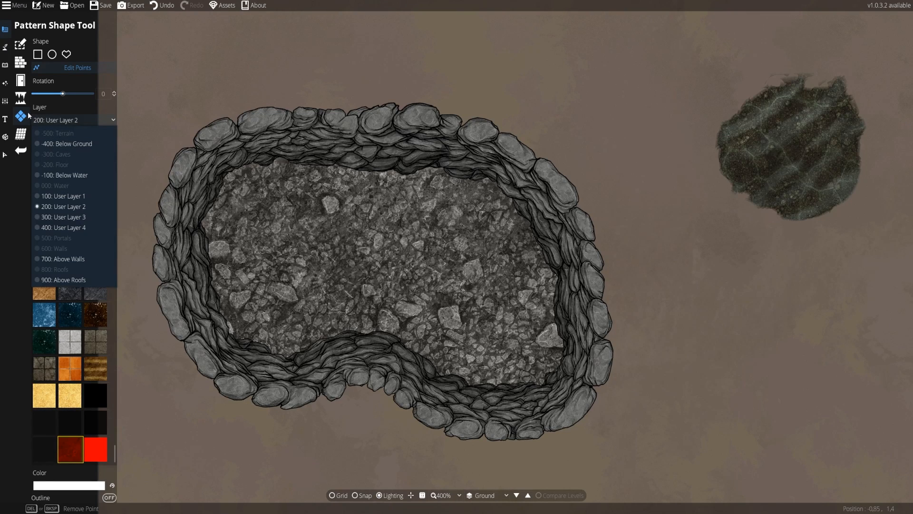
pyautogui.click(57, 210)
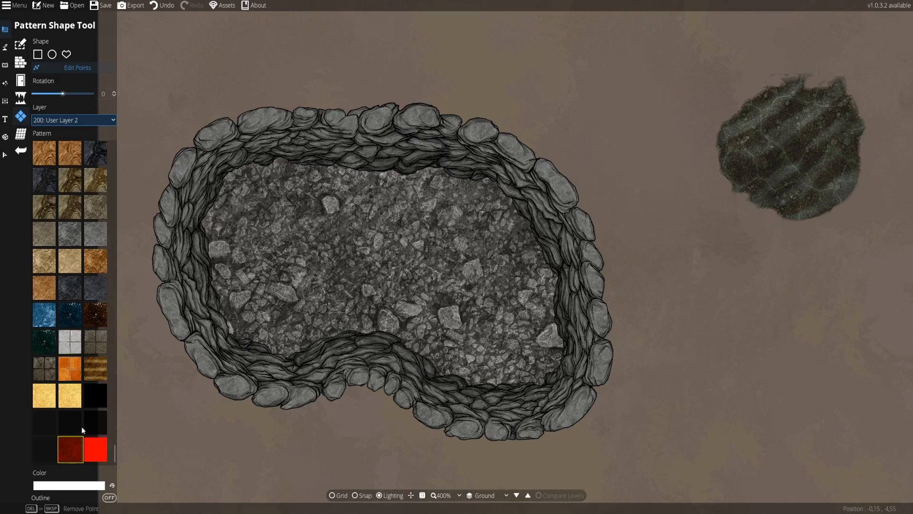
pyautogui.scroll(5, 78, 254)
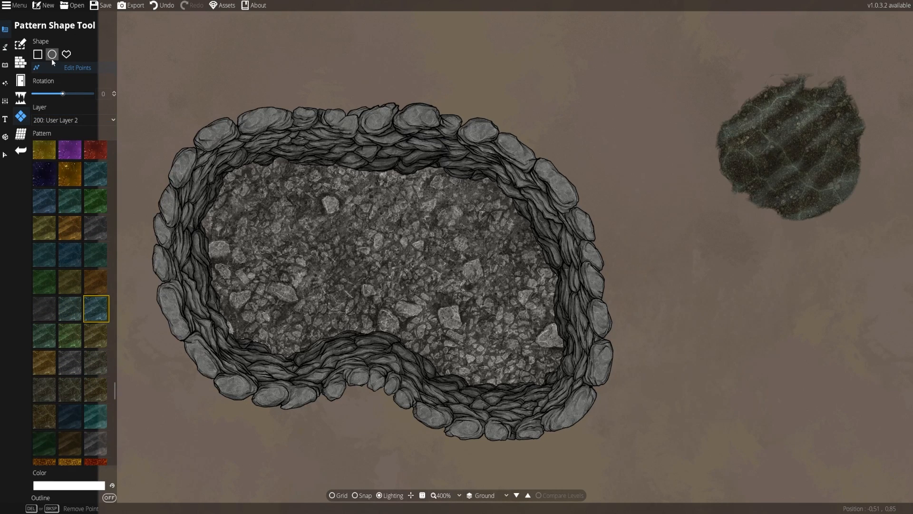
# Step: Draw a closed custom-shaped water area over the gravel, tracing its outline underneath the surrounding cliff ring
pyautogui.click(66, 59)
pyautogui.click(184, 213)
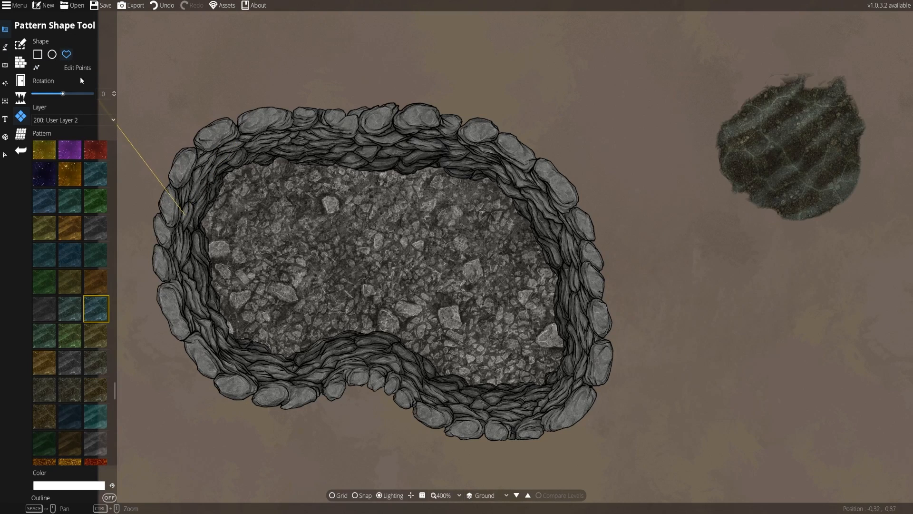
pyautogui.click(245, 143)
pyautogui.click(428, 159)
pyautogui.click(494, 167)
pyautogui.click(547, 209)
pyautogui.click(577, 293)
pyautogui.click(567, 398)
pyautogui.click(508, 401)
pyautogui.click(419, 369)
pyautogui.click(357, 347)
pyautogui.click(297, 373)
pyautogui.click(205, 314)
pyautogui.click(185, 214)
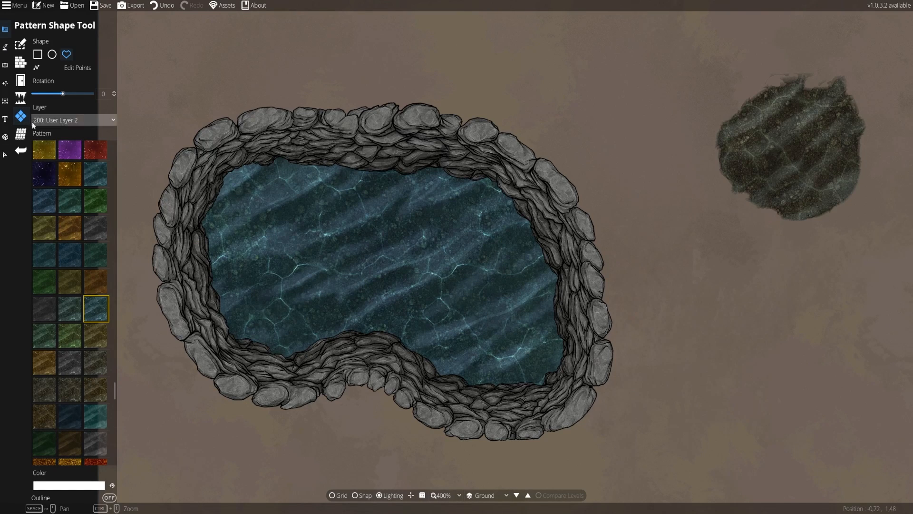
# Step: Place three small brown underwater rocks at different rotations inside the pond on layer 100: User Layer 1, at scale 0.1
pyautogui.click(4, 65)
pyautogui.click(24, 47)
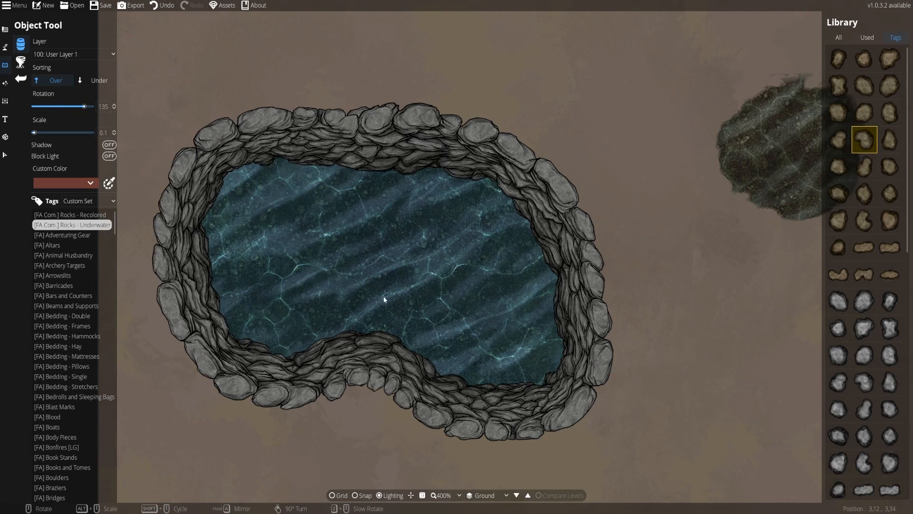
pyautogui.click(838, 139)
pyautogui.scroll(3, 515, 192)
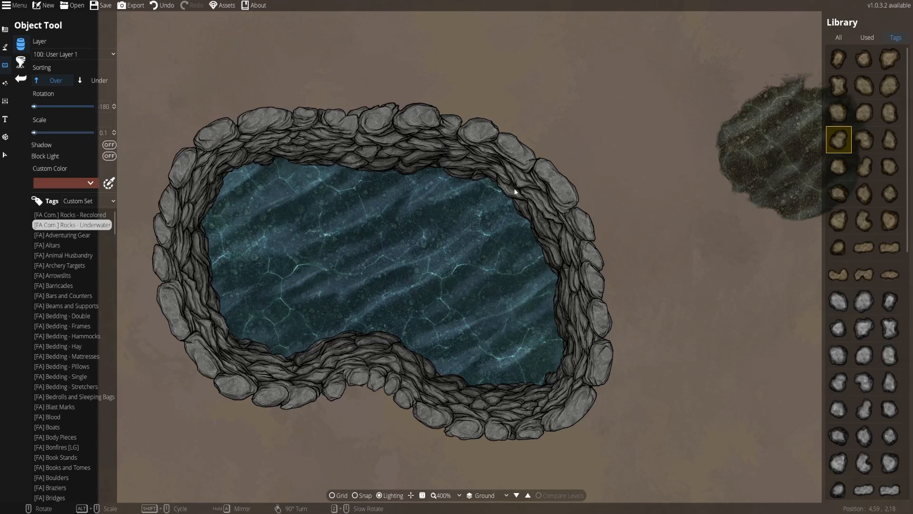
# Step: Make the pond's water shape semi-transparent by setting its color alpha to 164
pyautogui.click(5, 154)
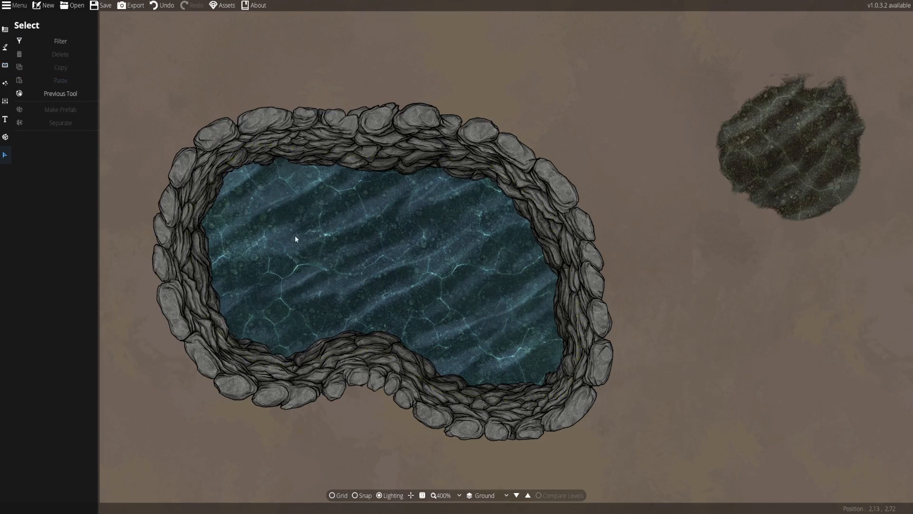
pyautogui.click(339, 220)
pyautogui.click(37, 496)
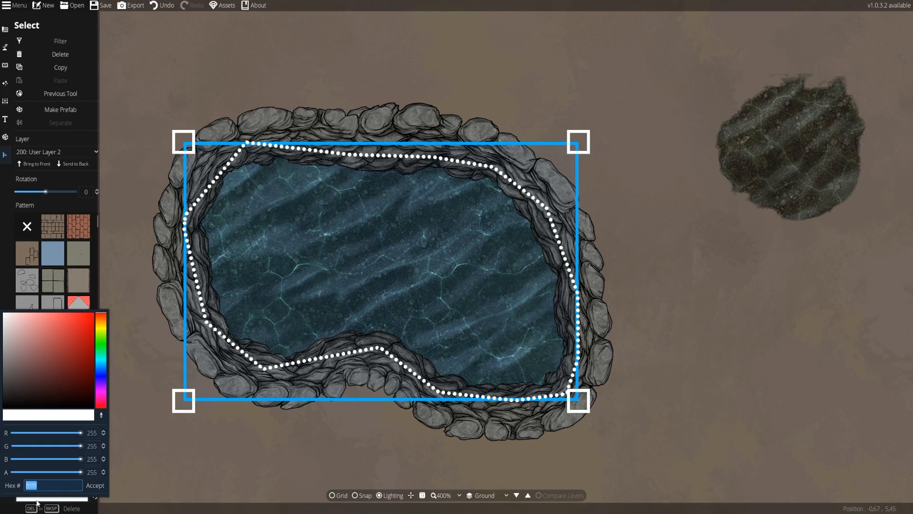
pyautogui.click(78, 473)
pyautogui.moveTo(81, 473); pyautogui.dragTo(64, 474)
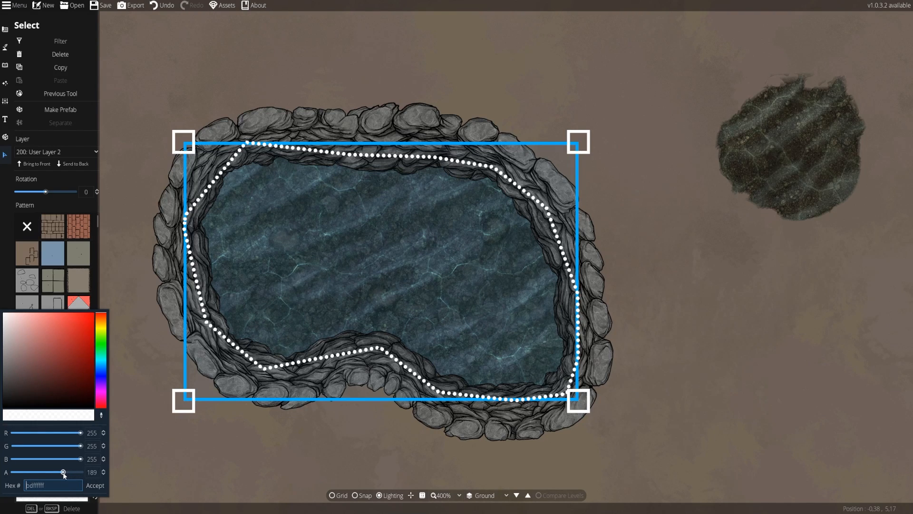
pyautogui.moveTo(63, 473); pyautogui.dragTo(65, 475)
pyautogui.moveTo(63, 472); pyautogui.dragTo(14, 475)
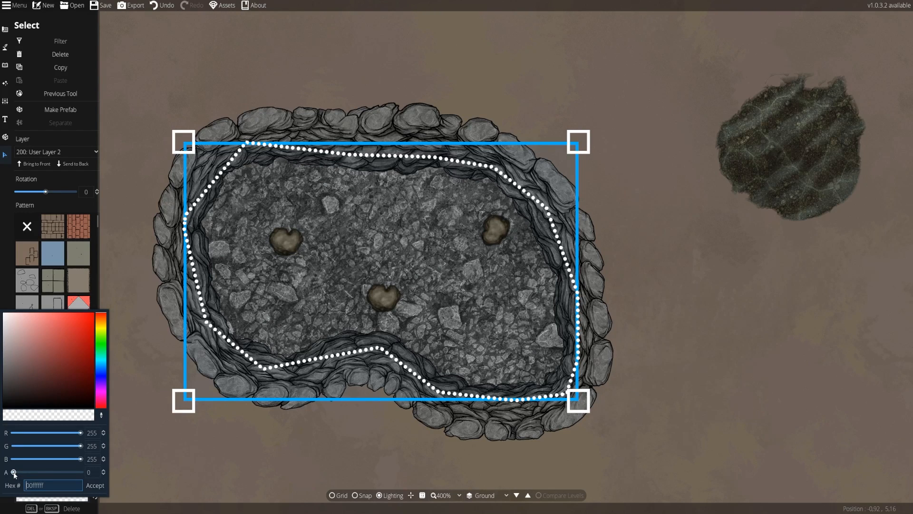
pyautogui.moveTo(14, 473); pyautogui.dragTo(56, 471)
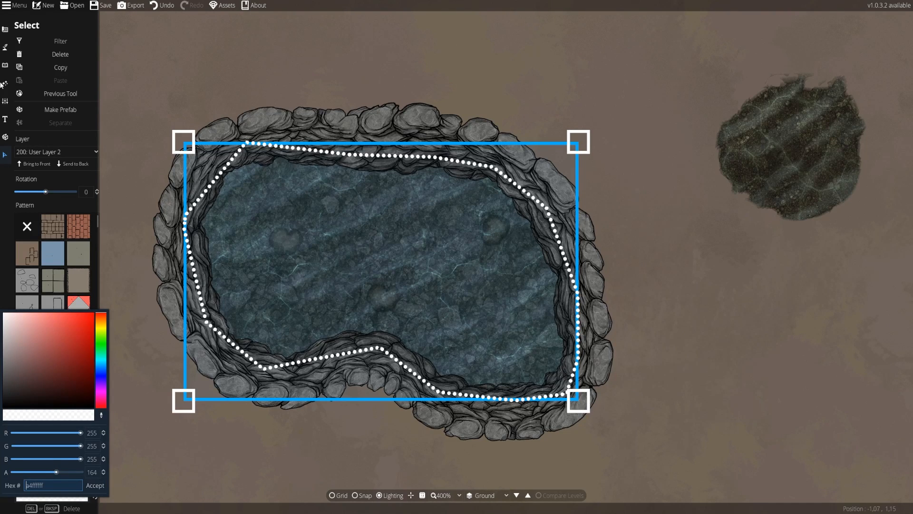
pyautogui.click(4, 83)
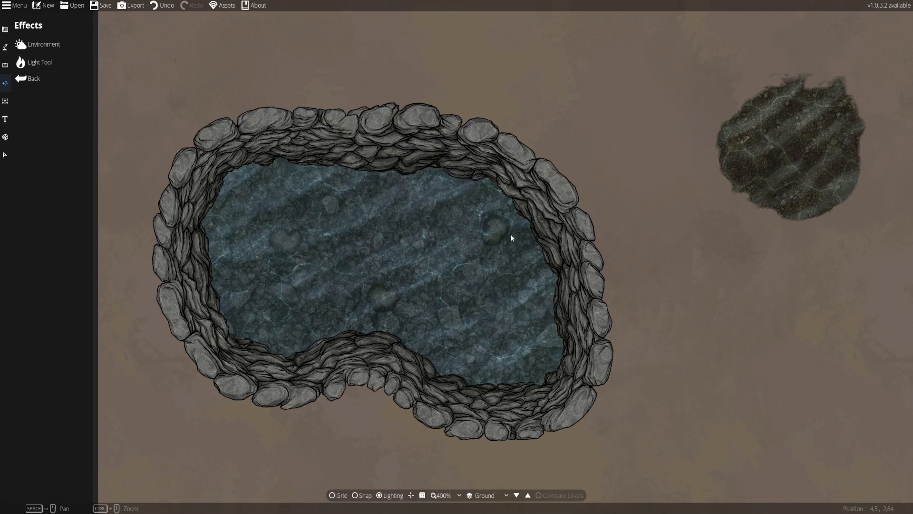
# Step: With the Object Tool, search the whole library for plants and choose a scattered-leaves cluster asset
pyautogui.click(4, 64)
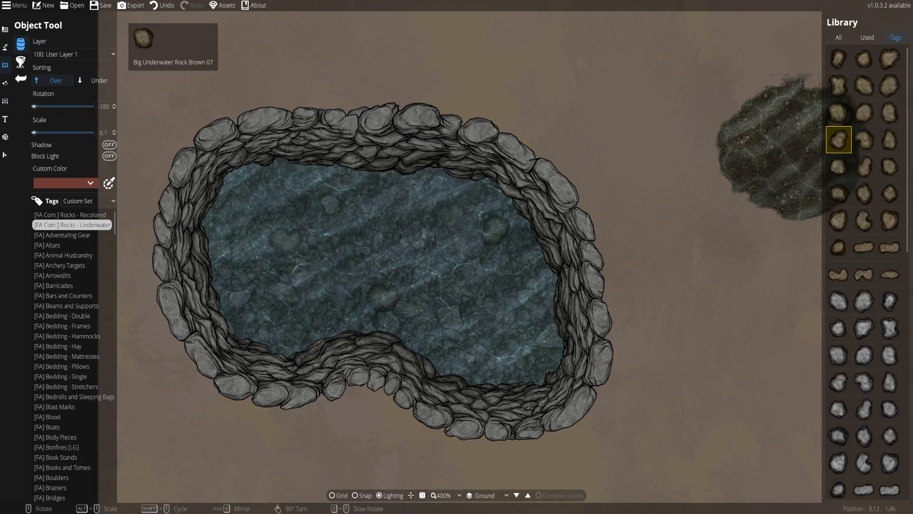
pyautogui.click(839, 37)
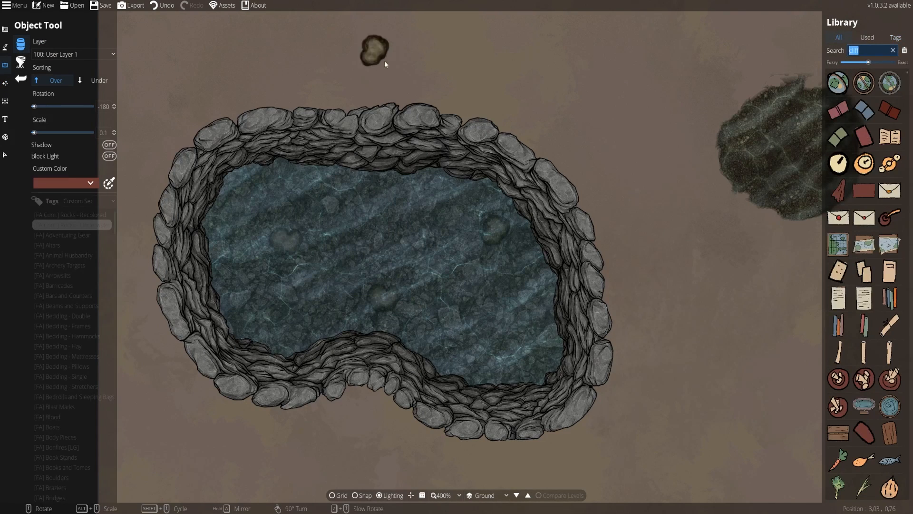
pyautogui.write('plants')
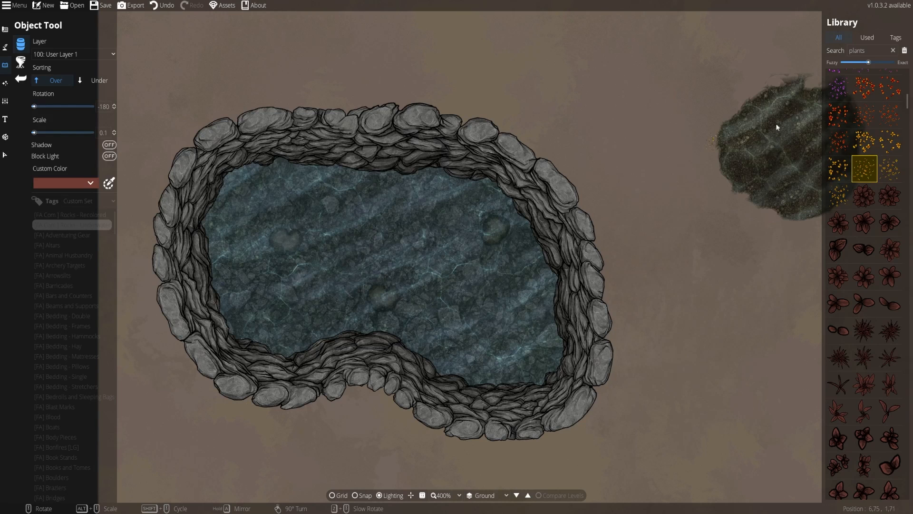
pyautogui.scroll(4, 883, 126)
pyautogui.click(870, 89)
pyautogui.scroll(1, 826, 169)
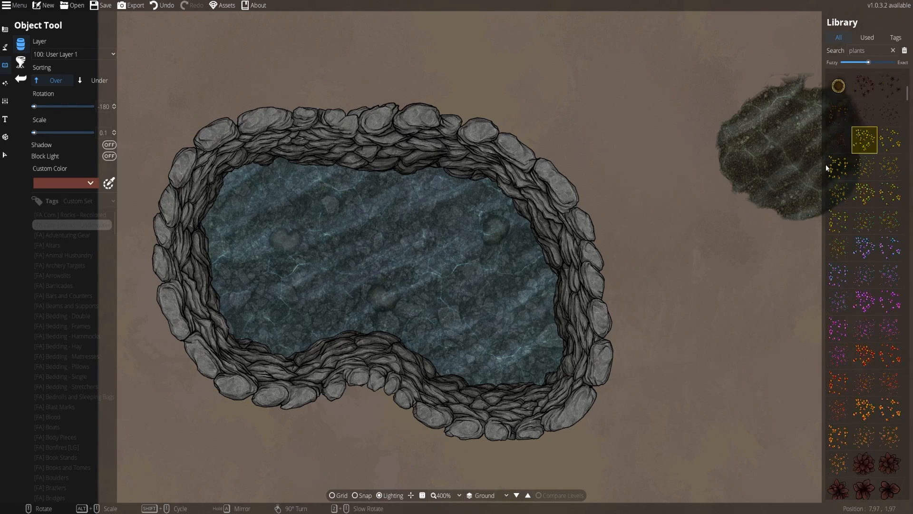
pyautogui.scroll(4, 837, 168)
# Step: Set the plant's custom color to green with R 72, G 102, B 44 and alpha 213
pyautogui.click(68, 185)
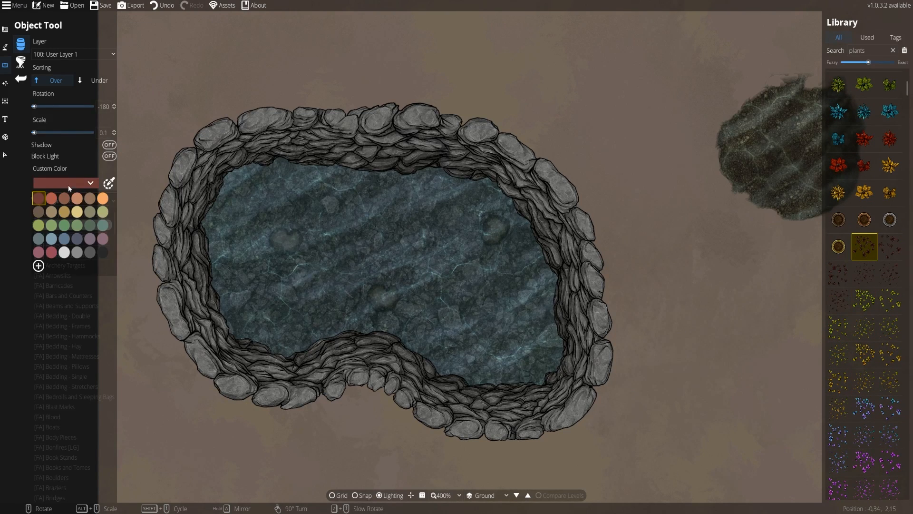
pyautogui.click(109, 185)
pyautogui.moveTo(131, 213)
pyautogui.mouseDown()
pyautogui.moveTo(103, 262)
pyautogui.moveTo(83, 252)
pyautogui.moveTo(86, 261)
pyautogui.mouseUp()
pyautogui.click(133, 220)
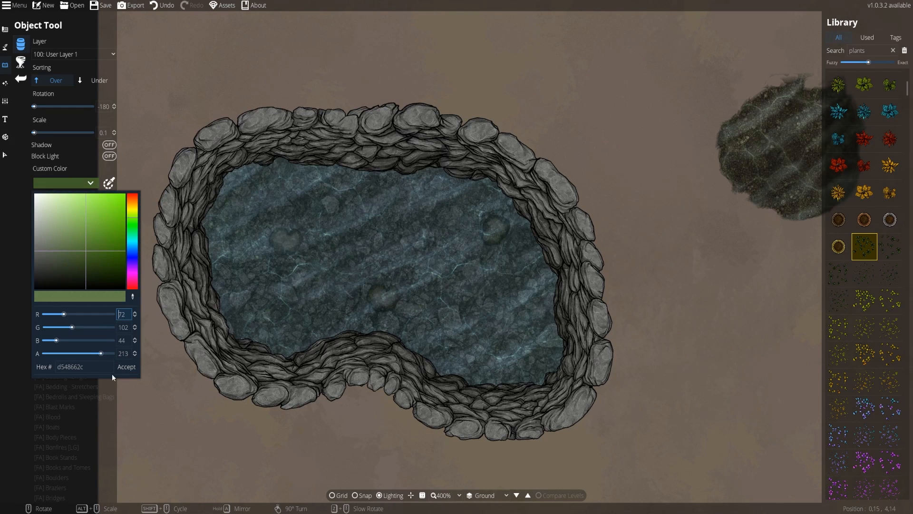
pyautogui.click(127, 367)
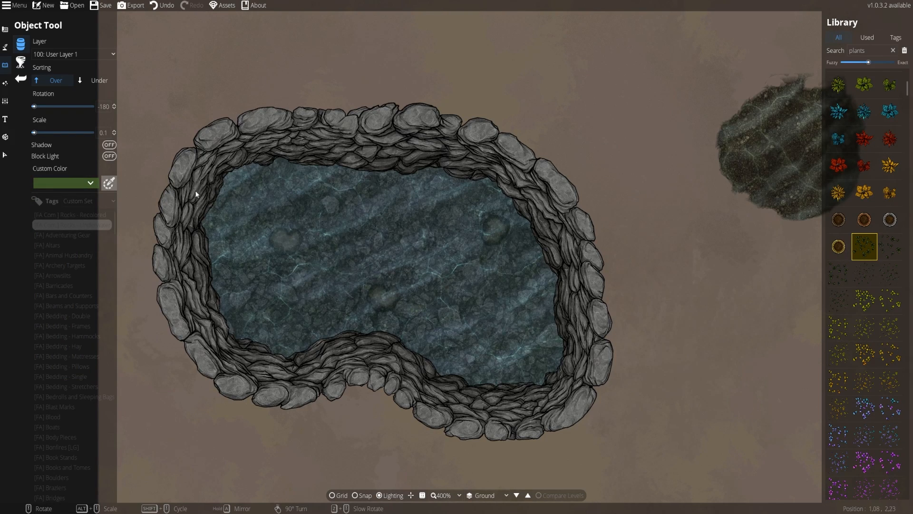
# Step: Set the leaf cluster to scale 0.5 and rotation -60, with sorting set to Under
pyautogui.keyDown('alt'); pyautogui.scroll(5, 324, 242); pyautogui.keyUp('alt')
pyautogui.keyDown('alt'); pyautogui.scroll(1, 285, 197); pyautogui.keyUp('alt')
pyautogui.scroll(2, 257, 200)
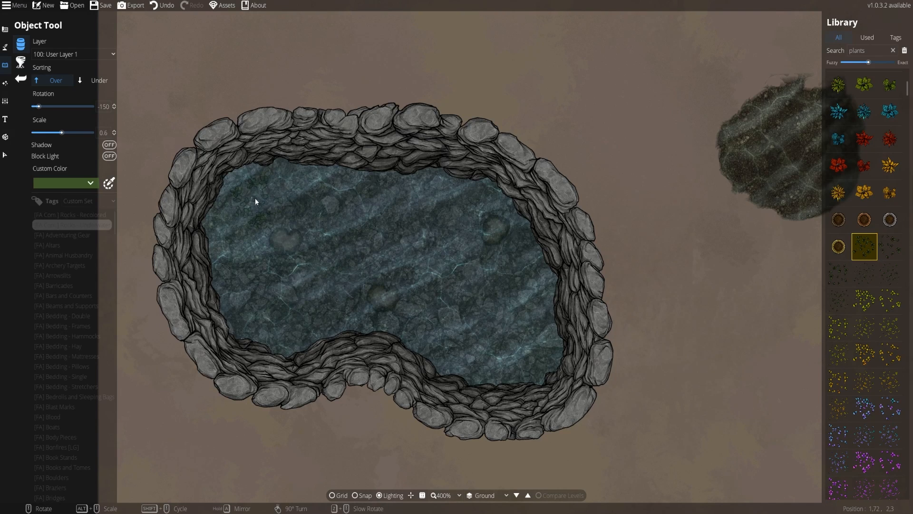
pyautogui.scroll(6, 256, 210)
pyautogui.click(101, 80)
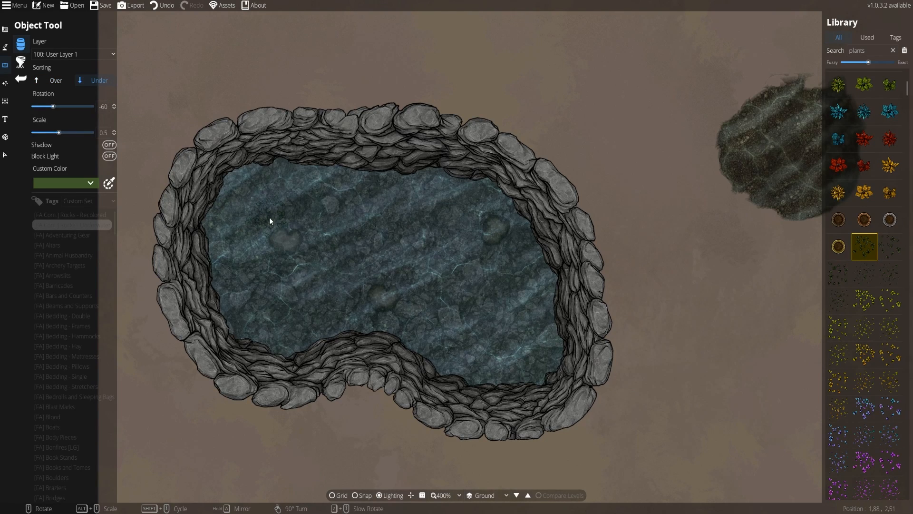
# Step: Darken the green plant color and place leaf clusters near the pond's upper-left edge and below the lower rock
pyautogui.click(90, 183)
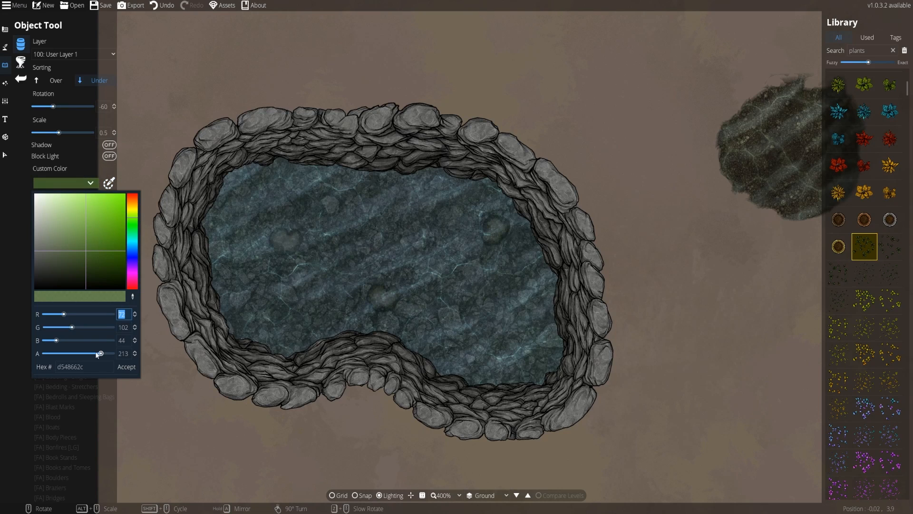
pyautogui.click(127, 367)
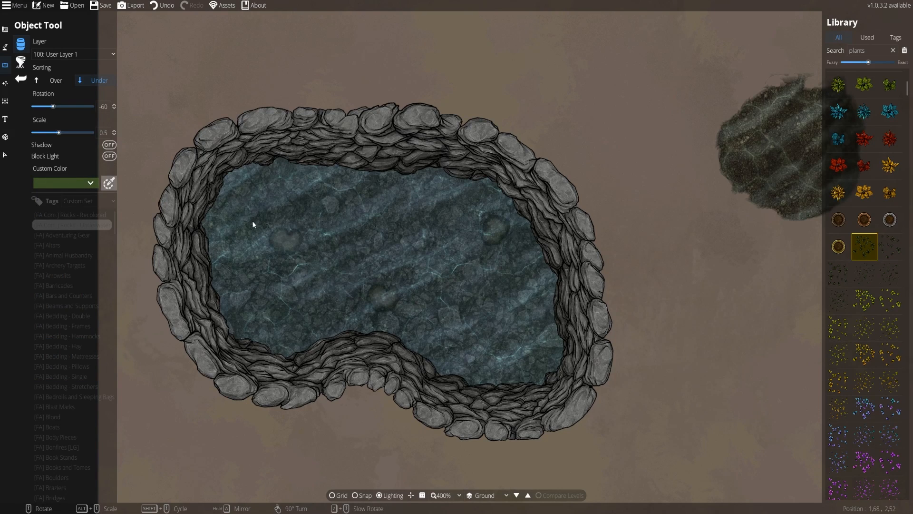
pyautogui.scroll(9, 441, 304)
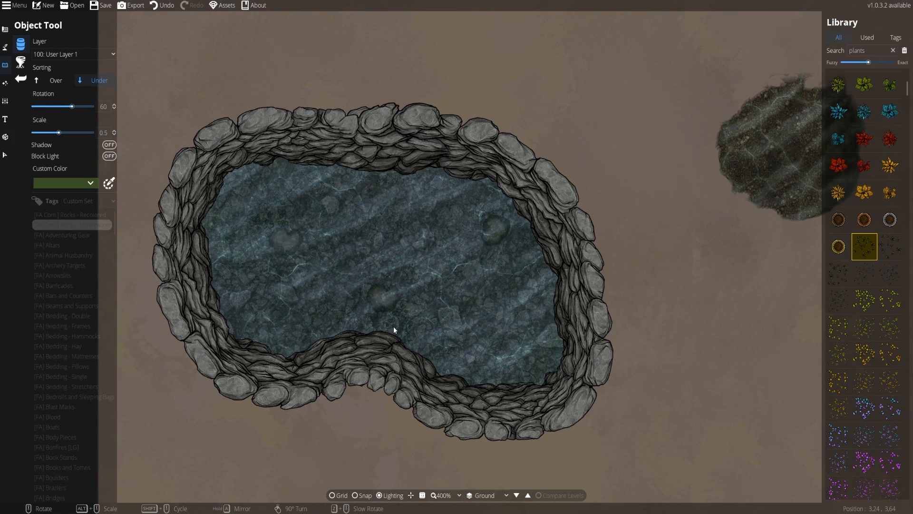
# Step: Place two spiky green plants at different rotations around the rock by the pond's right shore, at scale 0.5
pyautogui.scroll(-5, 881, 278)
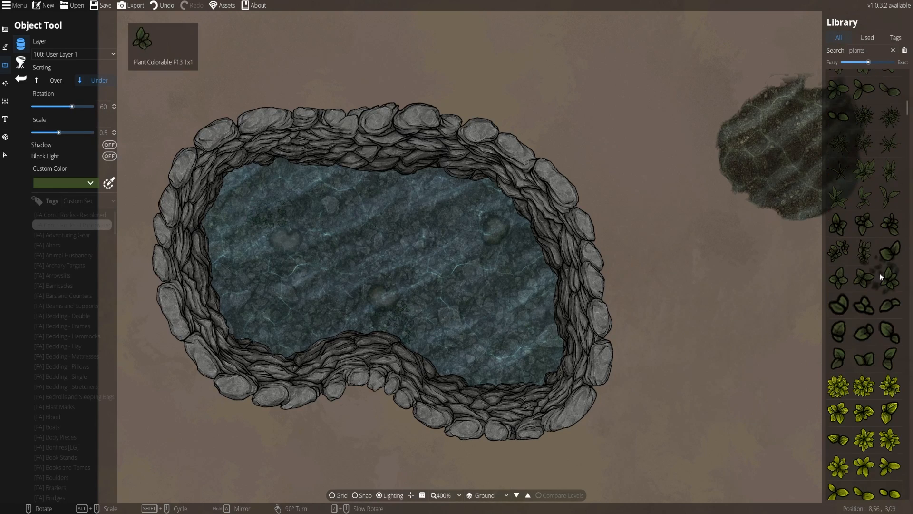
pyautogui.click(889, 116)
pyautogui.scroll(4, 482, 203)
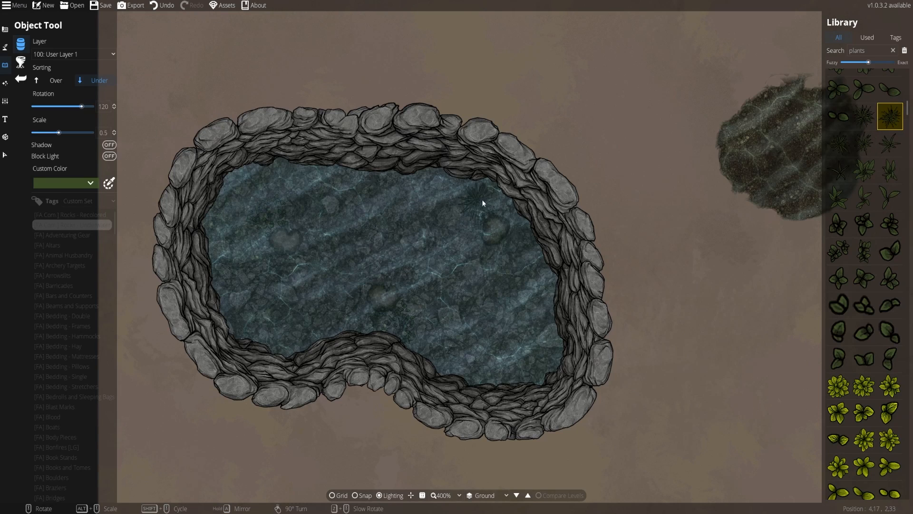
pyautogui.scroll(4, 523, 244)
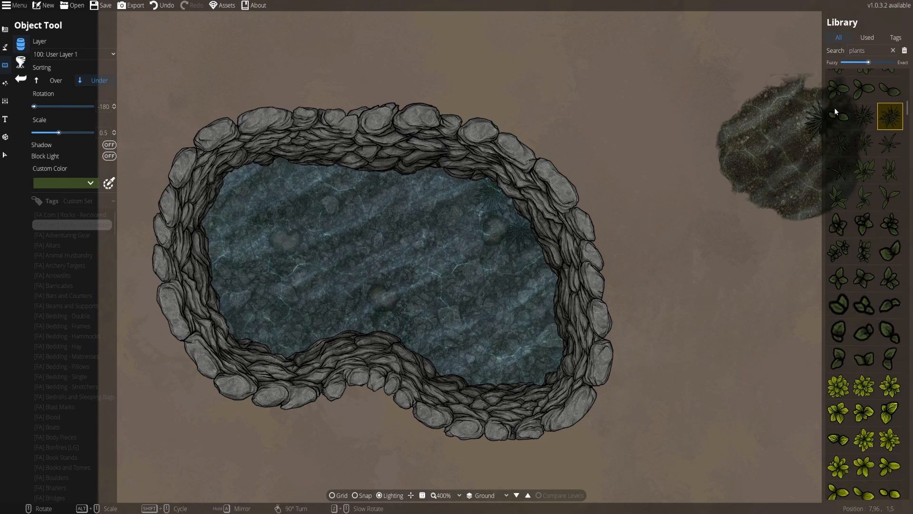
# Step: Search the library for fish and place the blue-grey fish in the middle of the pond at rotation 15, scale 0.5
pyautogui.moveTo(881, 49); pyautogui.dragTo(386, 80)
pyautogui.write('f')
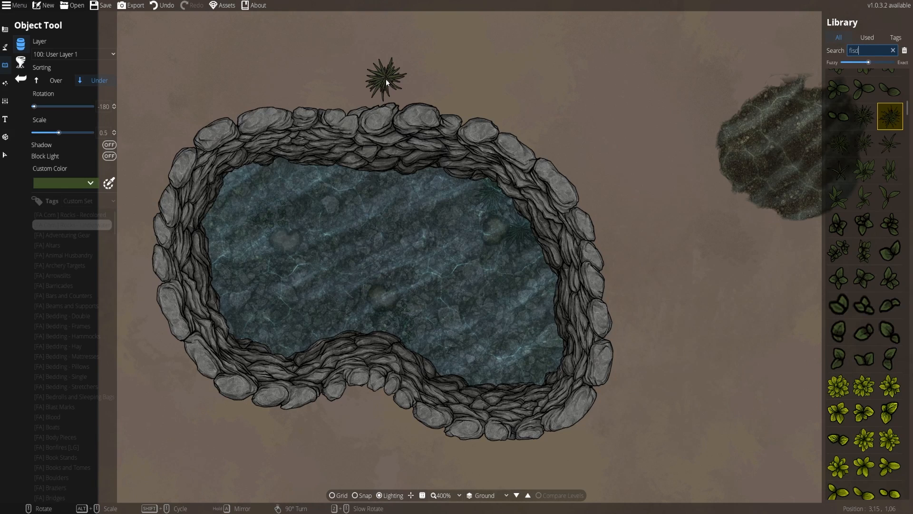
pyautogui.write('ish')
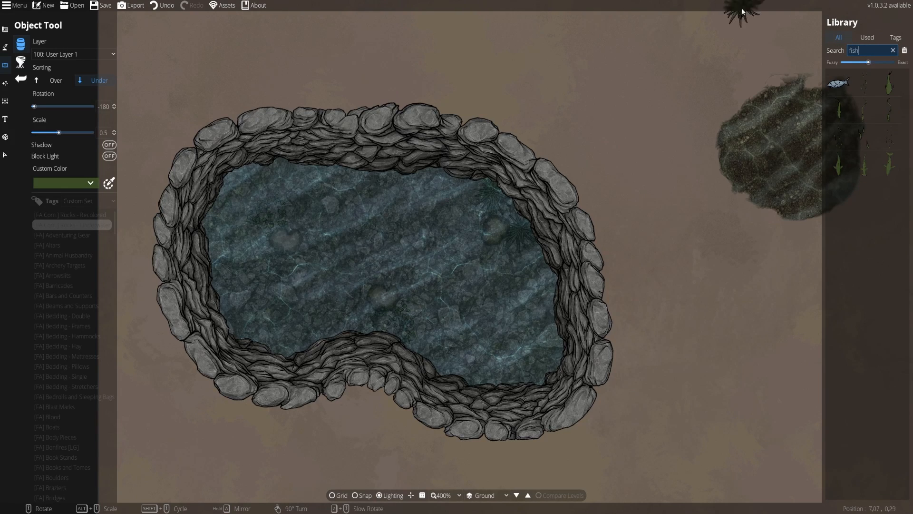
pyautogui.click(839, 109)
pyautogui.scroll(5, 380, 241)
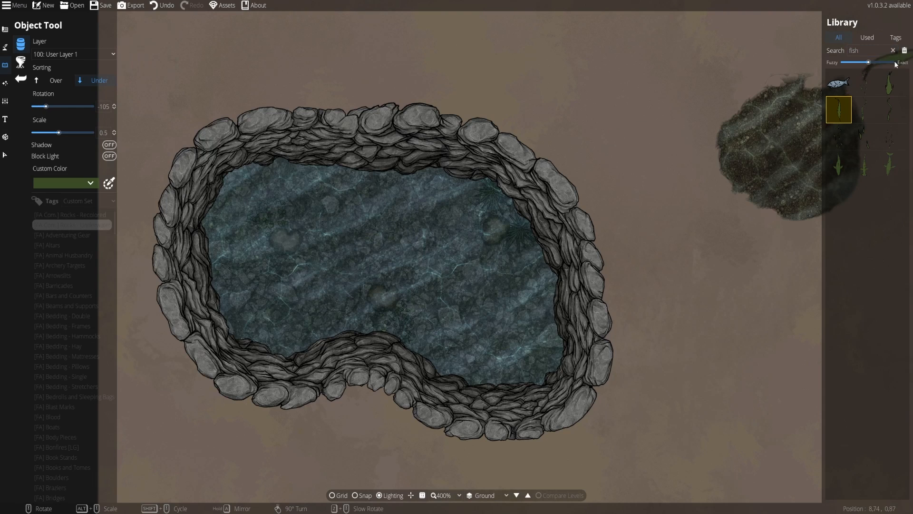
pyautogui.click(864, 84)
pyautogui.click(846, 84)
pyautogui.scroll(8, 361, 271)
pyautogui.click(383, 265)
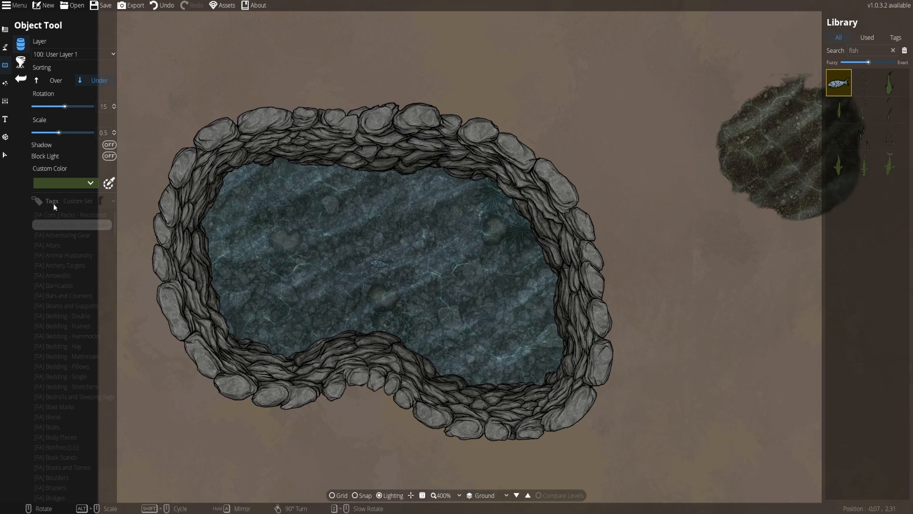
# Step: Choose the thin white water-ripple texture for the Path Tool
pyautogui.click(5, 46)
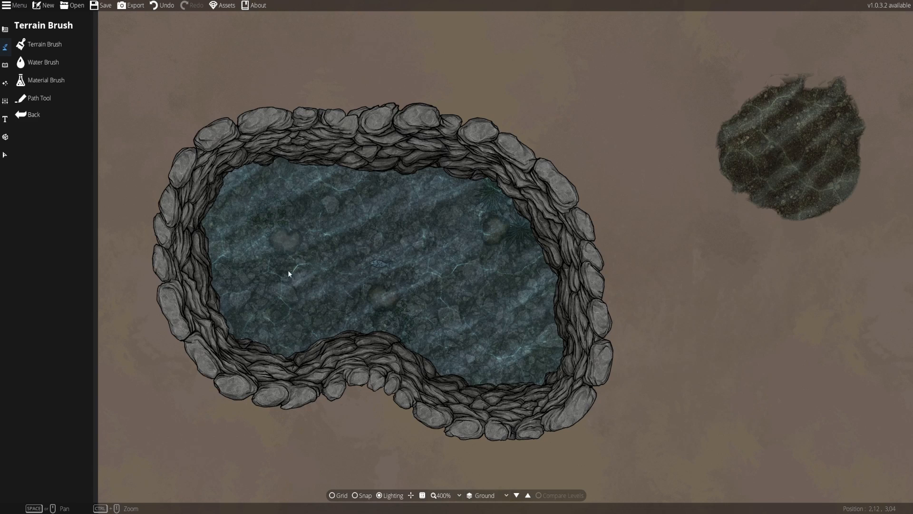
pyautogui.click(39, 98)
pyautogui.scroll(-10, 60, 247)
pyautogui.scroll(-12, 83, 314)
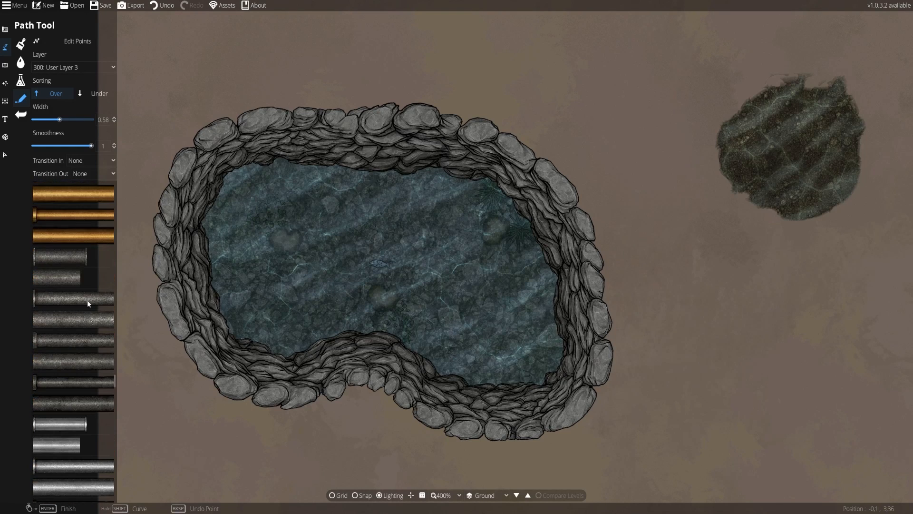
pyautogui.scroll(-15, 87, 299)
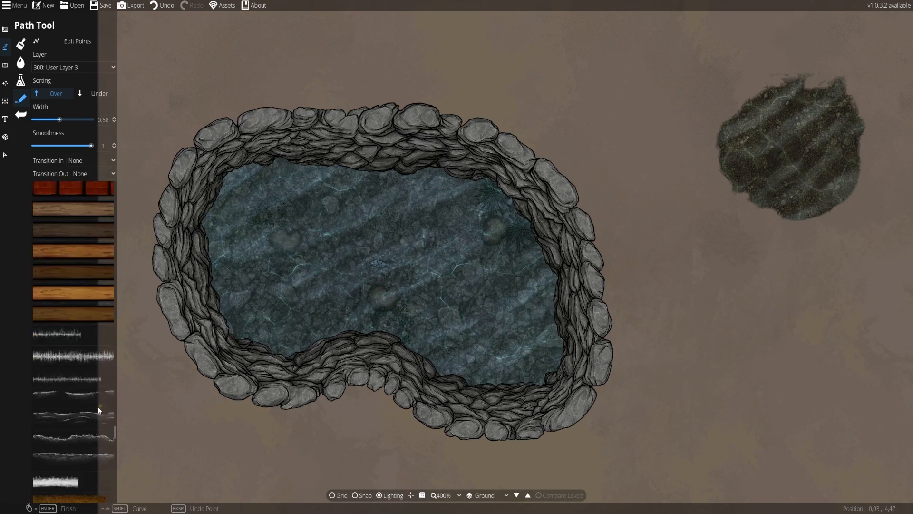
pyautogui.scroll(-5, 53, 286)
pyautogui.click(72, 305)
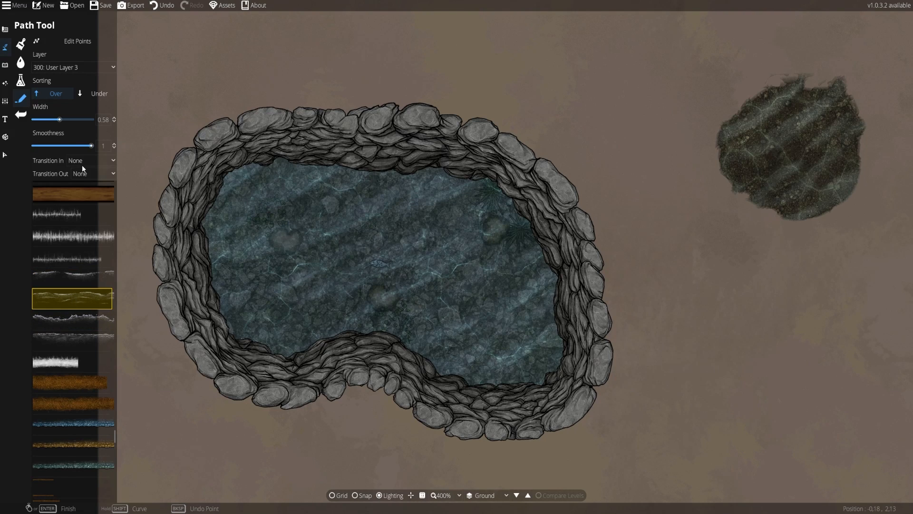
# Step: Try a short ripple path at width 0.58 in the western part of the pond and undo it
pyautogui.click(175, 201)
pyautogui.click(238, 213)
pyautogui.rightClick(232, 284)
pyautogui.hotkey('ctrl', 'z')
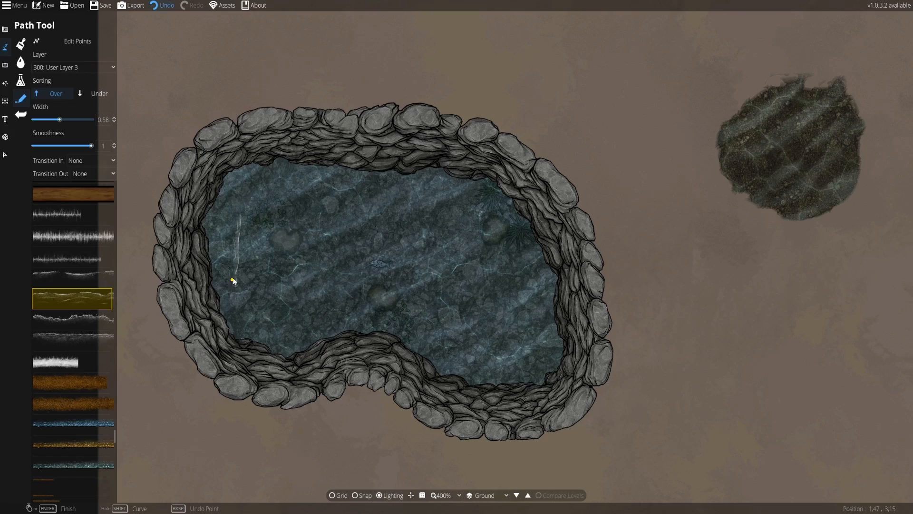
# Step: Set the ripple path's width to 0.82, working on layer 300: User Layer 3
pyautogui.scroll(1, 284, 283)
pyautogui.click(72, 67)
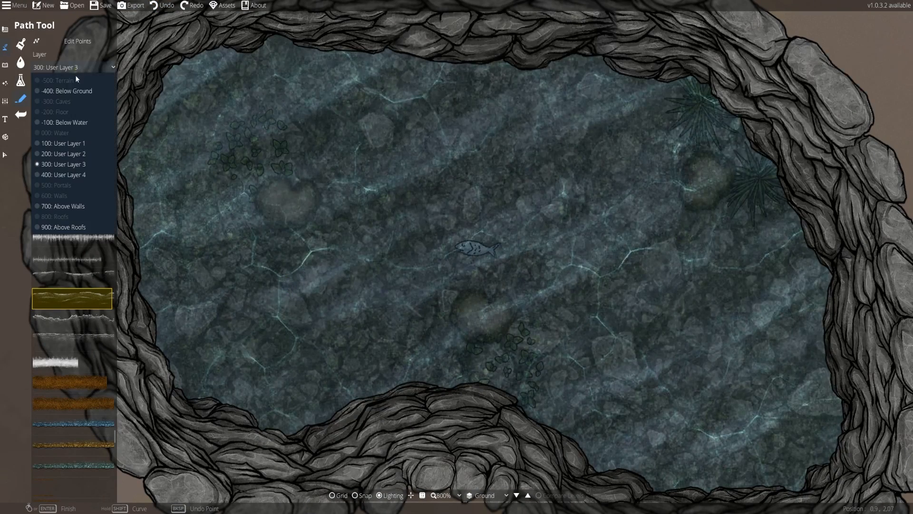
pyautogui.click(60, 157)
pyautogui.click(65, 120)
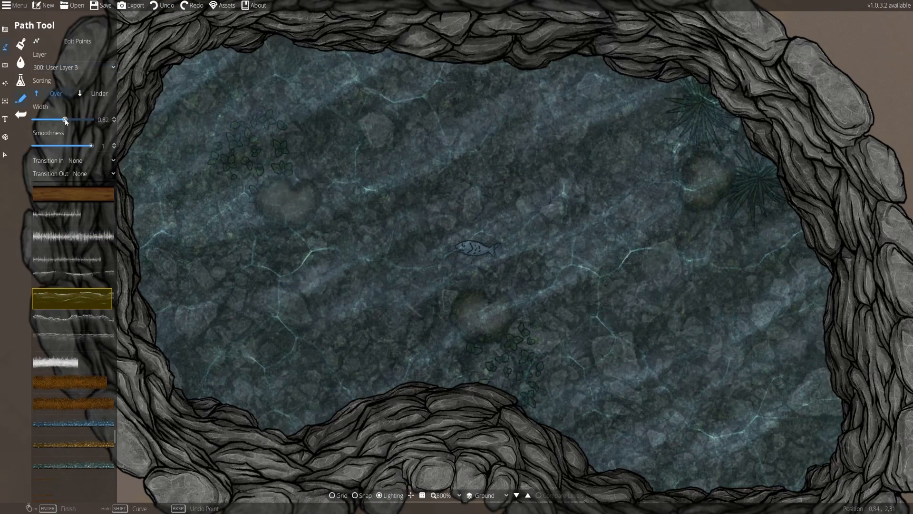
# Step: Try a short ripple path at width 0.82 along the pond's lower shore and undo it
pyautogui.moveTo(281, 239); pyautogui.dragTo(329, 128)
pyautogui.click(457, 253)
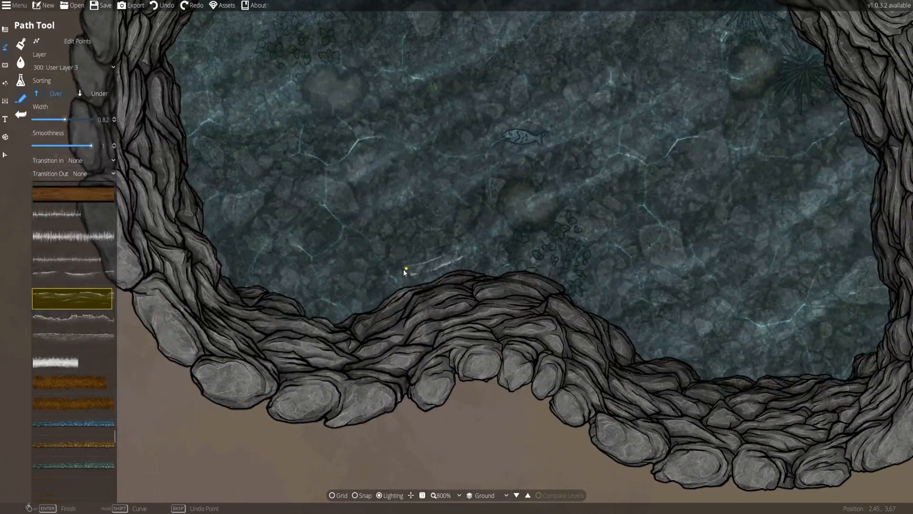
pyautogui.rightClick(390, 282)
pyautogui.hotkey('ctrl', 'z')
# Step: Set both the Transition In and Transition Out of the ripple path to Fade
pyautogui.click(95, 162)
pyautogui.click(93, 185)
pyautogui.click(92, 174)
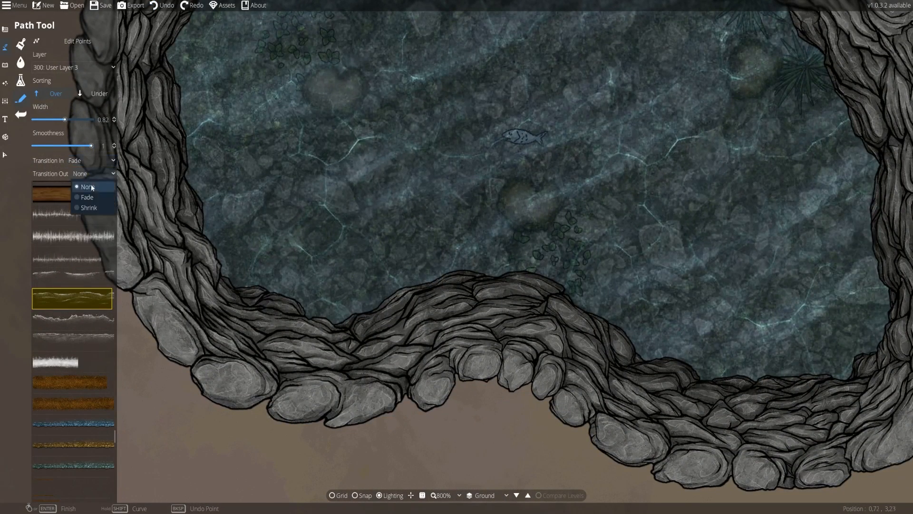
# Step: Try a fading ripple path along the pond's lower-left shore and undo it
pyautogui.click(461, 266)
pyautogui.click(387, 279)
pyautogui.rightClick(343, 306)
pyautogui.hotkey('ctrl', 'z')
# Step: Set the path sorting to Under and trace a ripple path along the pond's lower-left and left shoreline
pyautogui.click(82, 68)
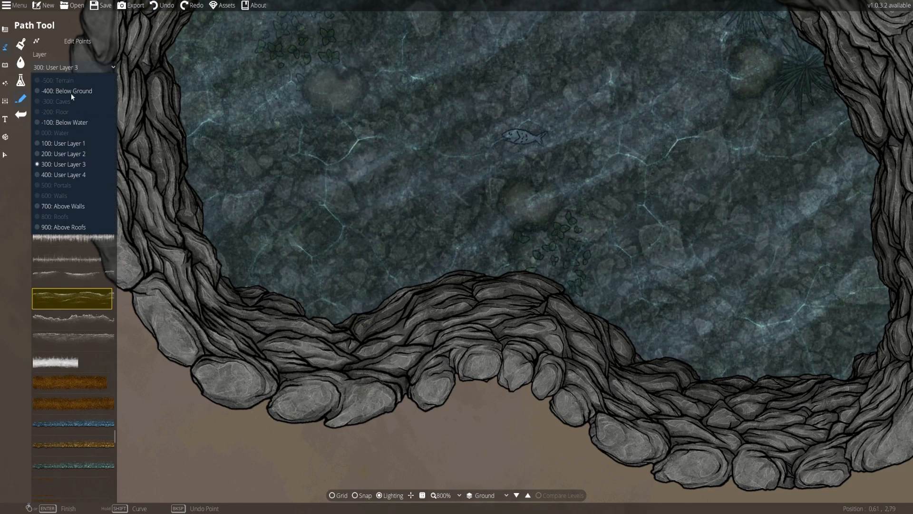
pyautogui.click(78, 42)
pyautogui.click(98, 96)
pyautogui.click(444, 257)
pyautogui.click(332, 305)
pyautogui.click(269, 282)
pyautogui.click(206, 219)
pyautogui.click(199, 161)
pyautogui.click(187, 123)
pyautogui.click(184, 55)
pyautogui.rightClick(183, 29)
# Step: Trace another ripple path from the left shore across the upper edge, down the right side and back along the lower shore
pyautogui.moveTo(293, 188); pyautogui.dragTo(322, 367)
pyautogui.click(216, 241)
pyautogui.click(228, 168)
pyautogui.click(254, 140)
pyautogui.click(295, 135)
pyautogui.click(366, 115)
pyautogui.click(423, 143)
pyautogui.click(600, 142)
pyautogui.click(671, 139)
pyautogui.click(745, 150)
pyautogui.click(815, 196)
pyautogui.moveTo(843, 244); pyautogui.dragTo(685, 33)
pyautogui.click(713, 119)
pyautogui.click(742, 190)
pyautogui.click(745, 252)
pyautogui.click(727, 333)
pyautogui.click(658, 331)
pyautogui.click(513, 319)
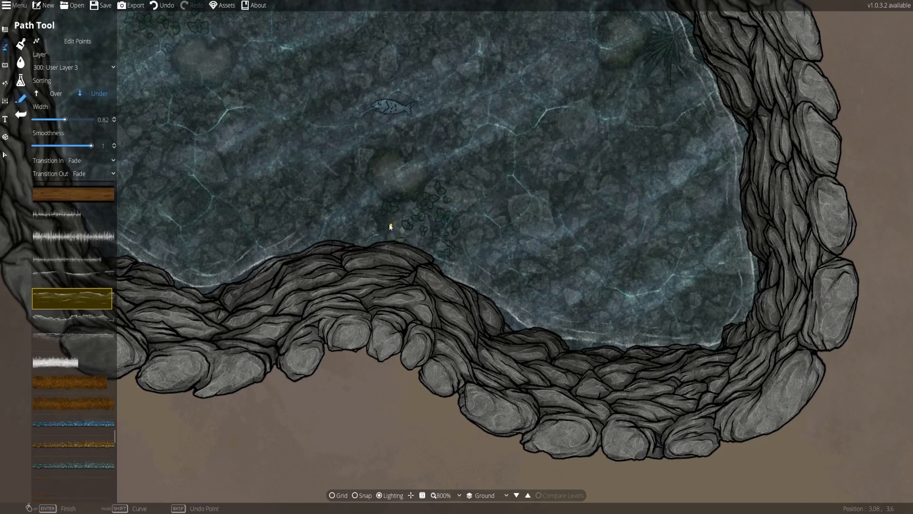
pyautogui.click(392, 226)
pyautogui.rightClick(305, 233)
# Step: Examine the rippled shoreline around the whole pond
pyautogui.scroll(-3, 333, 237)
pyautogui.scroll(3, 419, 214)
pyautogui.rightClick(336, 122)
pyautogui.moveTo(551, 239); pyautogui.dragTo(719, 144)
pyautogui.moveTo(709, 285); pyautogui.dragTo(545, 245)
pyautogui.scroll(-1, 544, 245)
pyautogui.moveTo(495, 180); pyautogui.dragTo(528, 237)
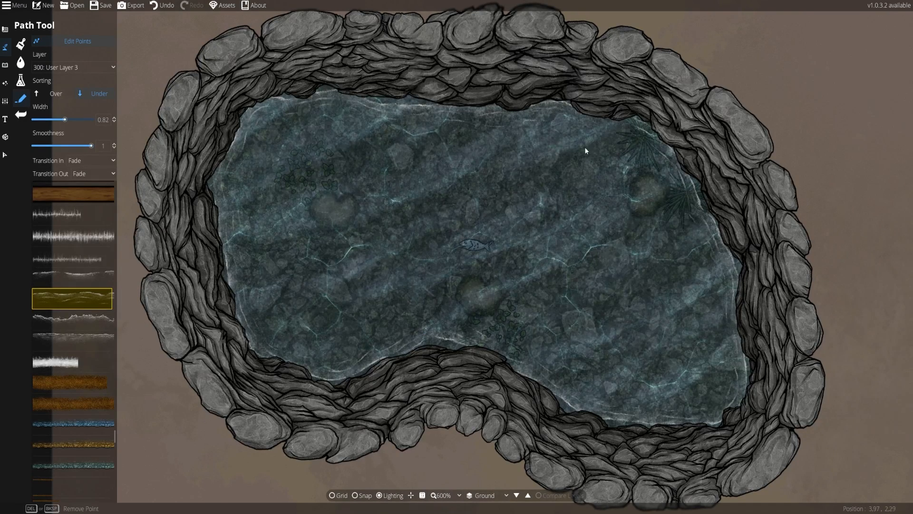
pyautogui.scroll(-2, 447, 266)
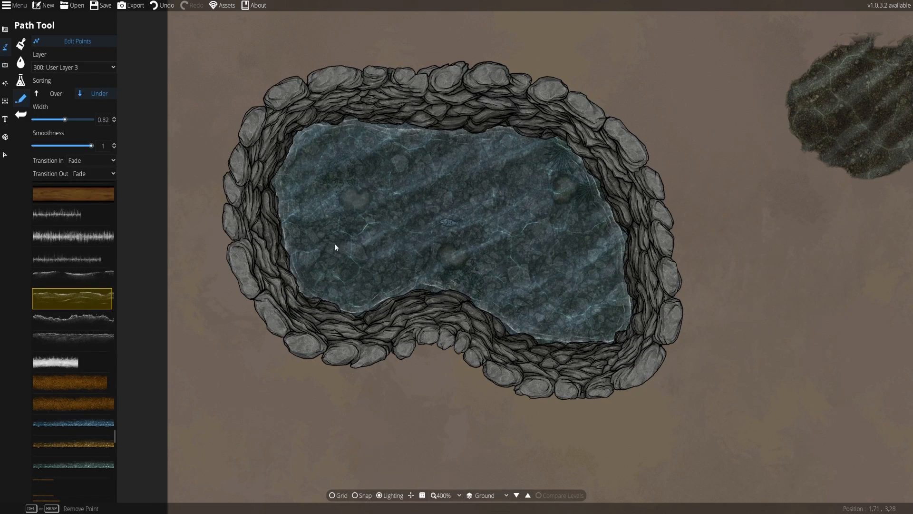
pyautogui.moveTo(612, 281); pyautogui.dragTo(577, 300)
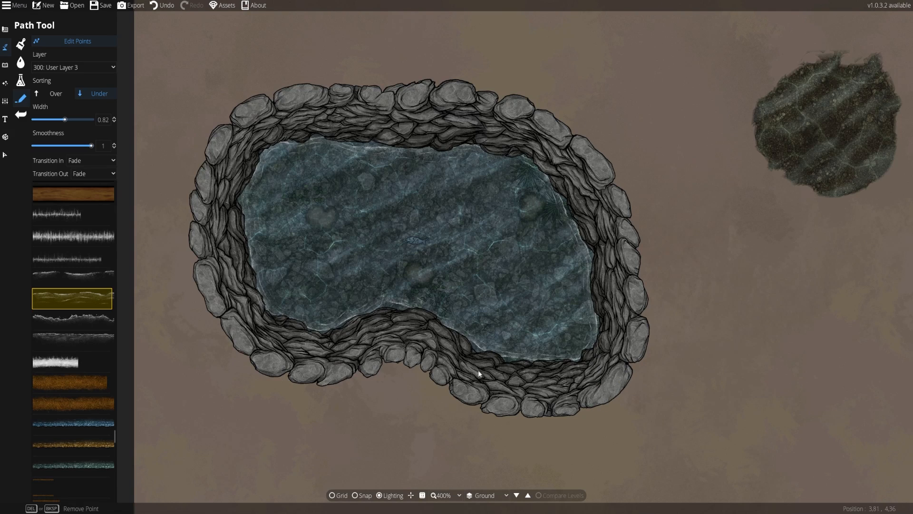
# Step: Examine the cooking pot near the map's lower-right corner
pyautogui.moveTo(496, 443); pyautogui.dragTo(188, 162)
pyautogui.moveTo(387, 340); pyautogui.dragTo(202, 102)
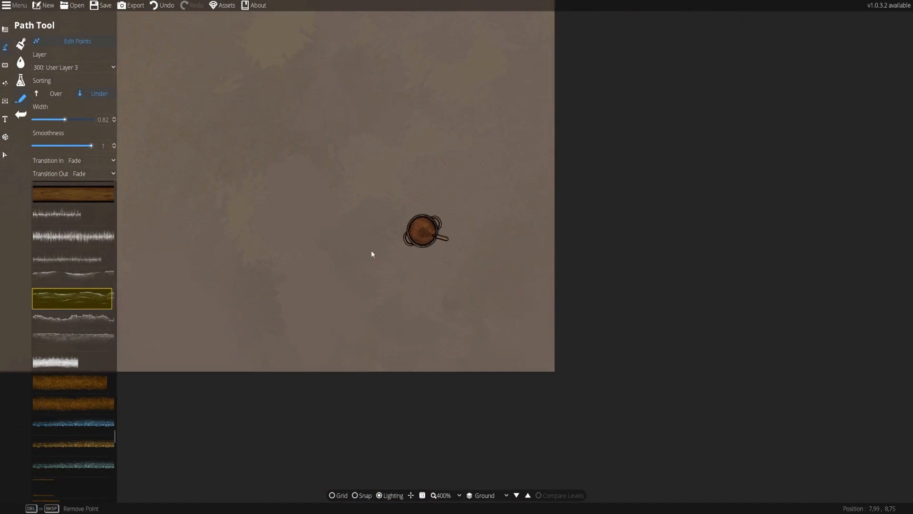
pyautogui.scroll(3, 372, 254)
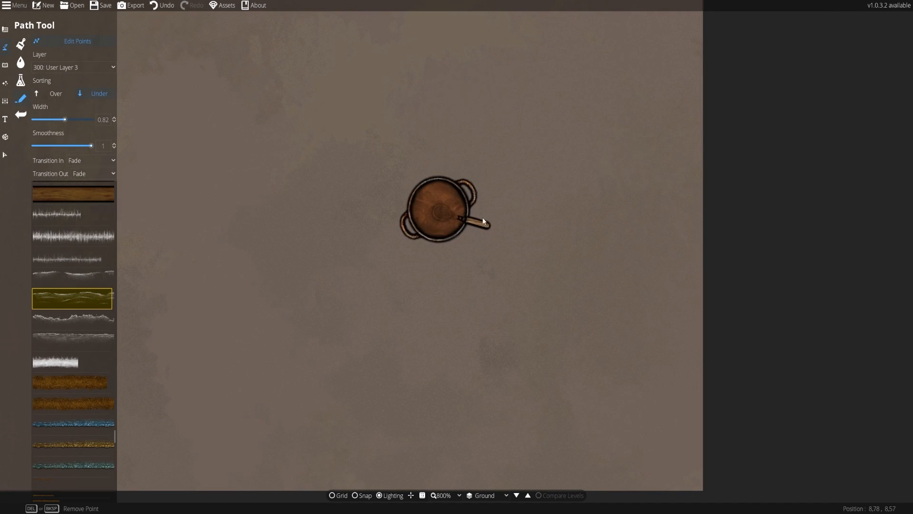
# Step: Select all the overlapping pieces that make up the cooking pot to inspect its construction, and clear the selection
pyautogui.click(5, 155)
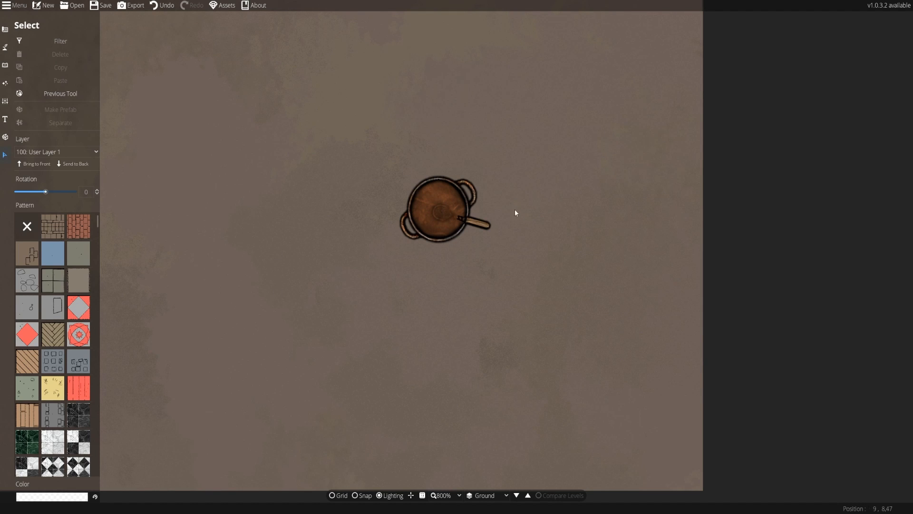
pyautogui.moveTo(420, 305); pyautogui.dragTo(424, 336)
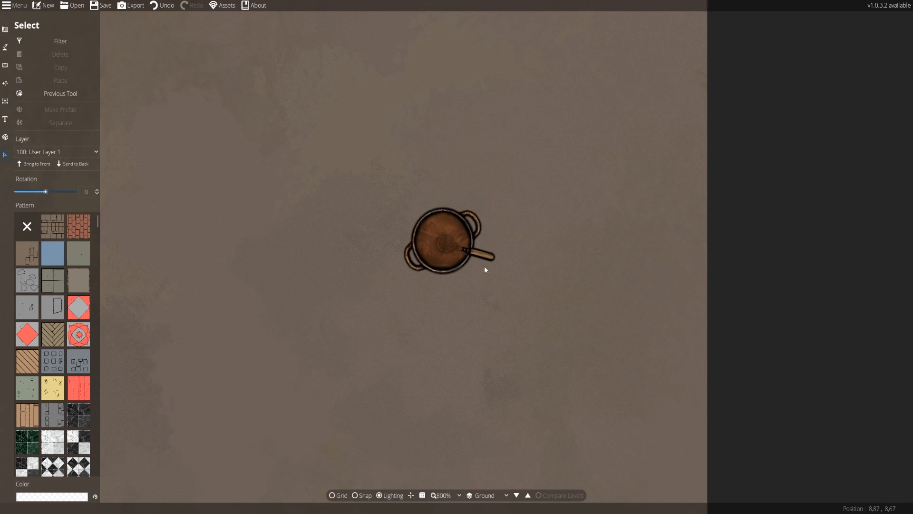
pyautogui.moveTo(554, 162); pyautogui.dragTo(303, 343)
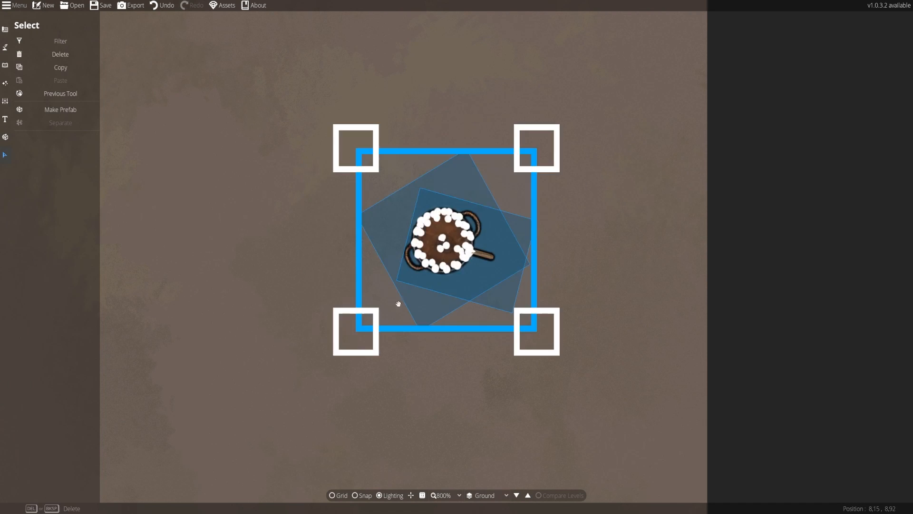
pyautogui.click(626, 244)
# Step: Return from the cooking pot to the stone-rimmed pond and view it together with the small round water patch
pyautogui.scroll(-3, 186, 179)
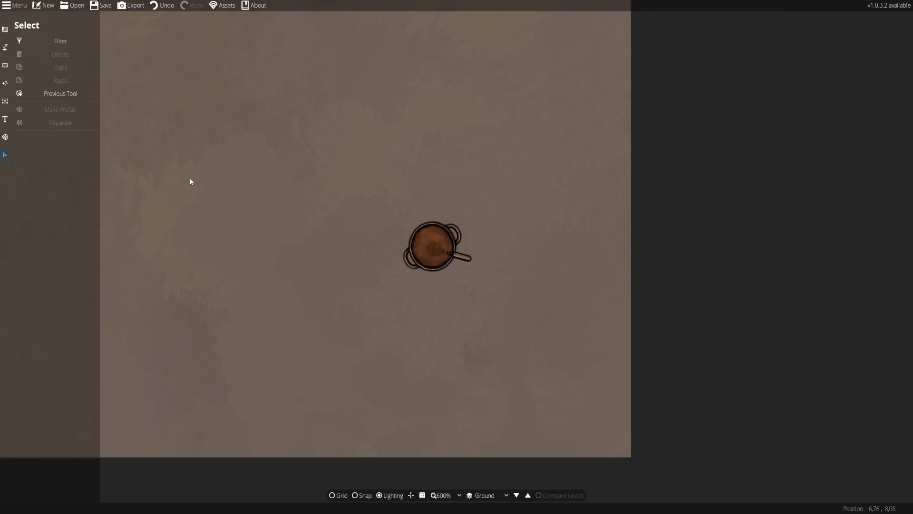
pyautogui.moveTo(226, 146); pyautogui.dragTo(507, 347)
pyautogui.scroll(-1, 382, 227)
pyautogui.moveTo(334, 188); pyautogui.dragTo(466, 258)
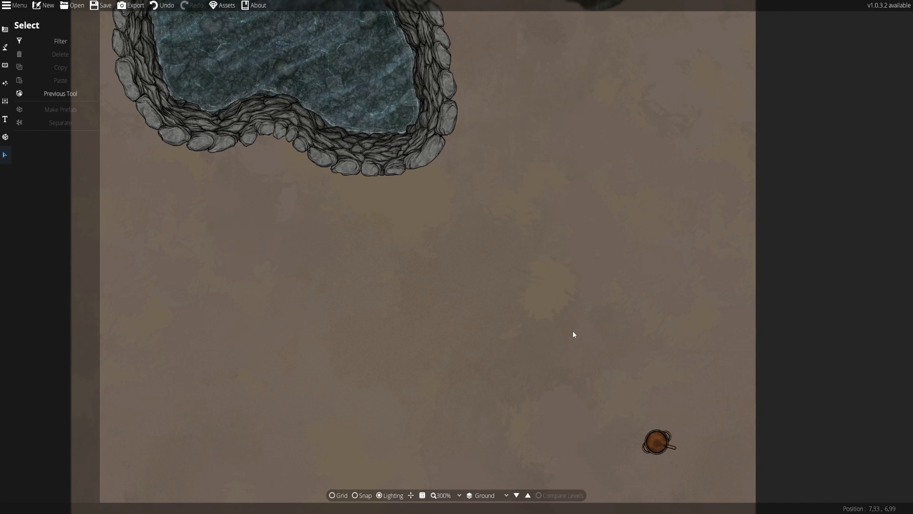
pyautogui.moveTo(542, 277); pyautogui.dragTo(536, 398)
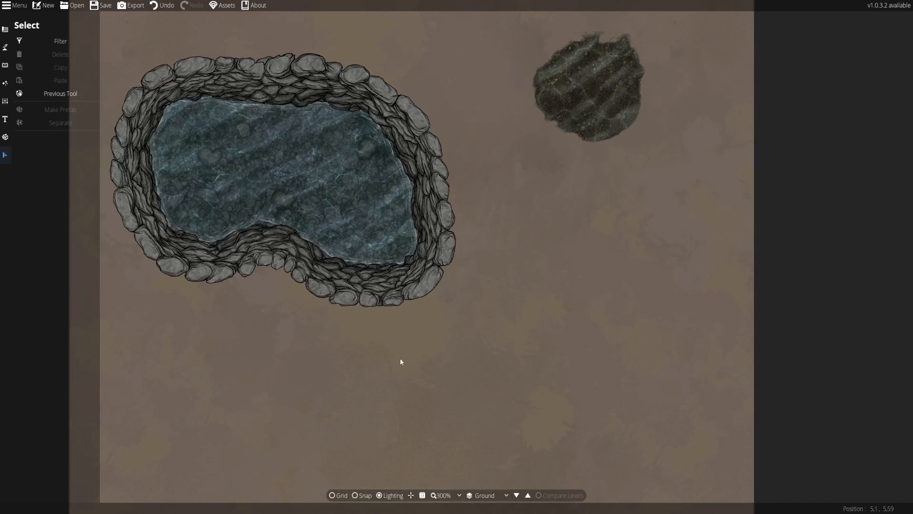